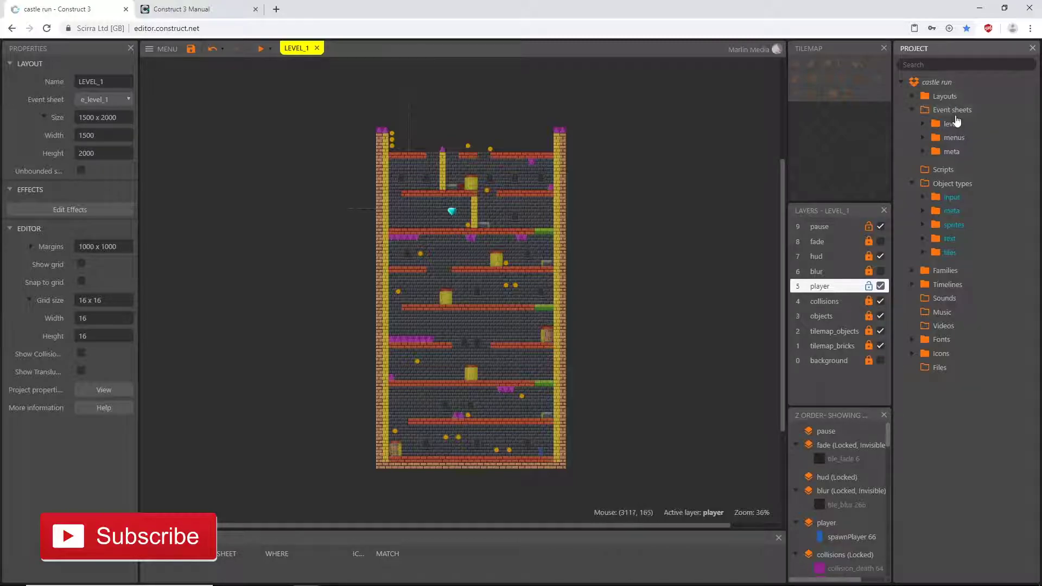
Collapse the Object types folder so the Sounds and Music folders are visible in the Project bar
{"action": "left_click", "coordinate": [965, 306]}
{"action": "left_click", "coordinate": [958, 313]}
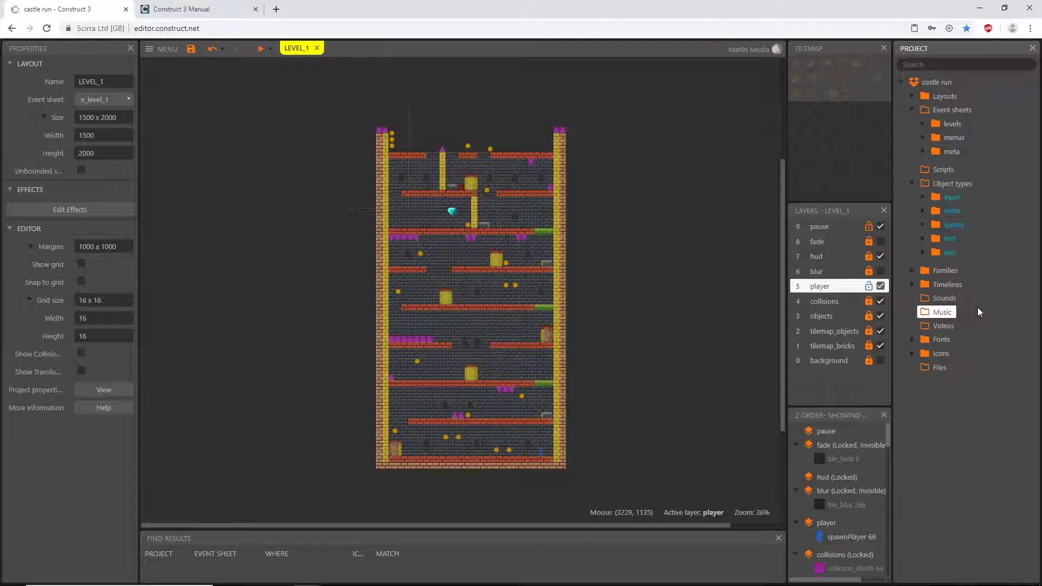
{"action": "left_click", "coordinate": [971, 304]}
{"action": "left_click", "coordinate": [944, 315]}
{"action": "left_click", "coordinate": [912, 184]}
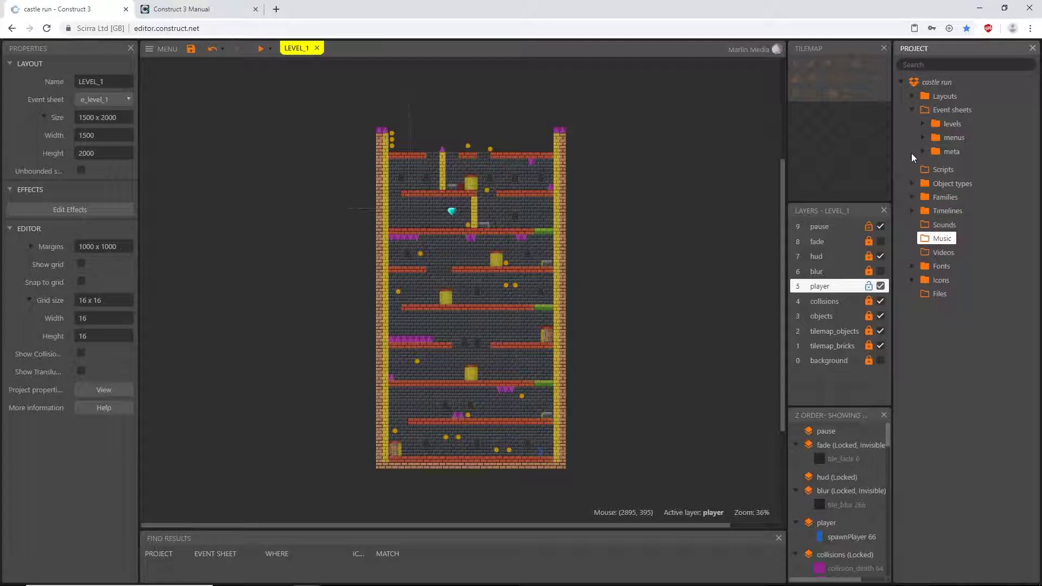
{"action": "left_click", "coordinate": [944, 227]}
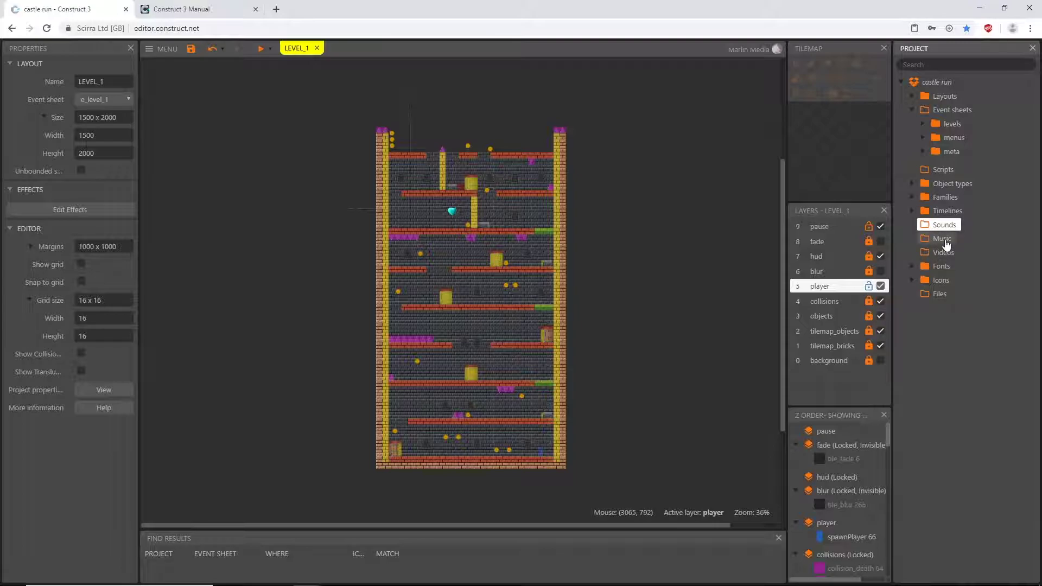
{"action": "left_click", "coordinate": [944, 241]}
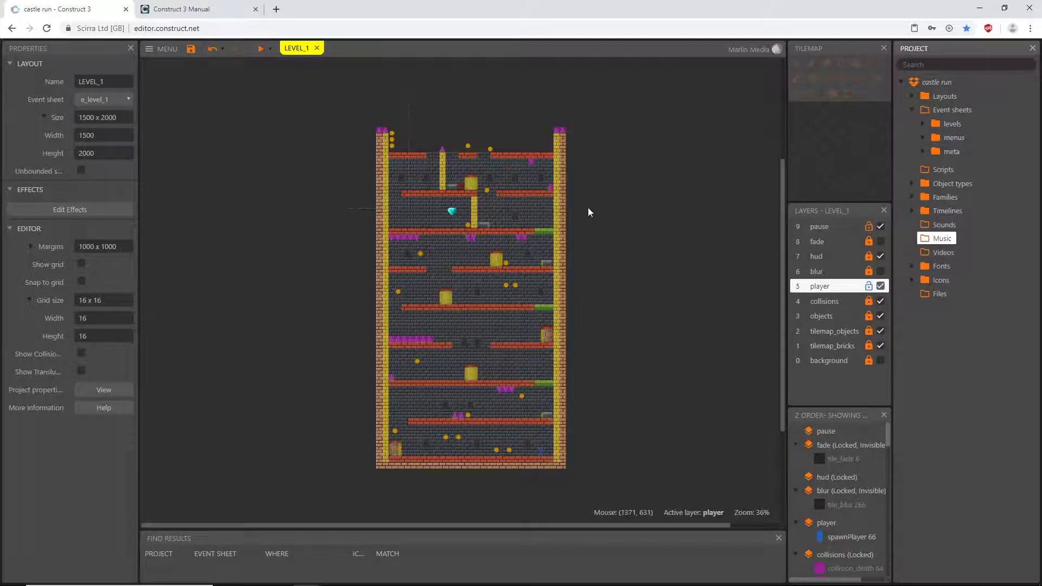
In the Construct 3 Manual, go through Interface and Dialogs to the Import Audio page
{"action": "left_click", "coordinate": [176, 10]}
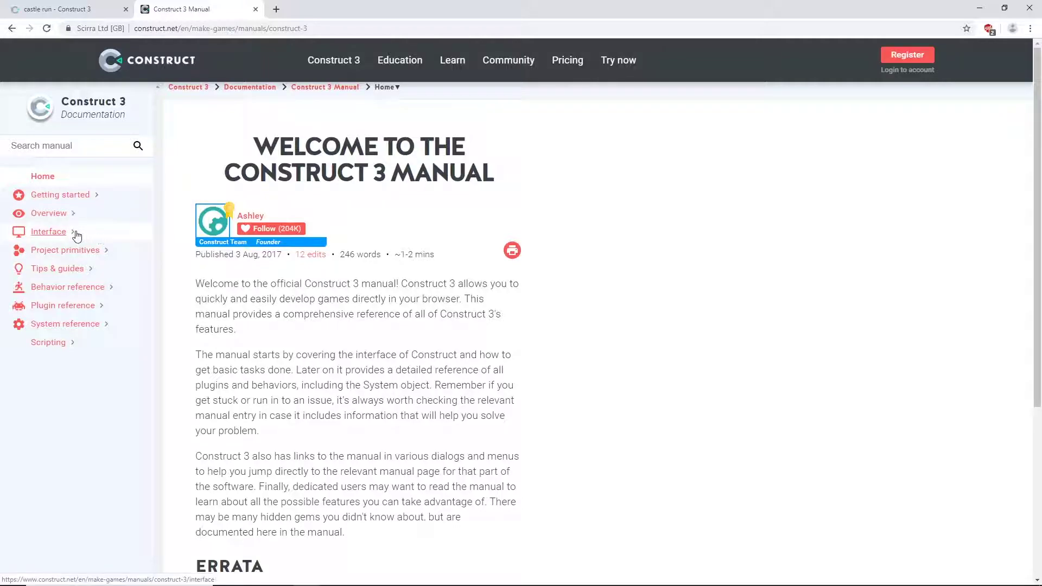
{"action": "left_click", "coordinate": [45, 237]}
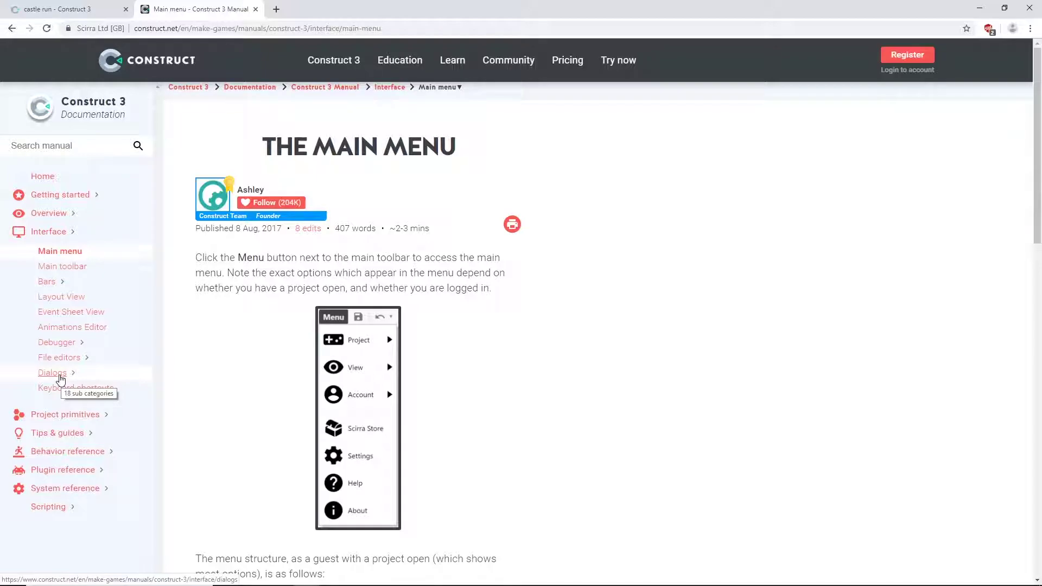
{"action": "left_click", "coordinate": [52, 373]}
{"action": "scroll", "coordinate": [60, 378], "scroll_direction": "down", "scroll_amount": 1}
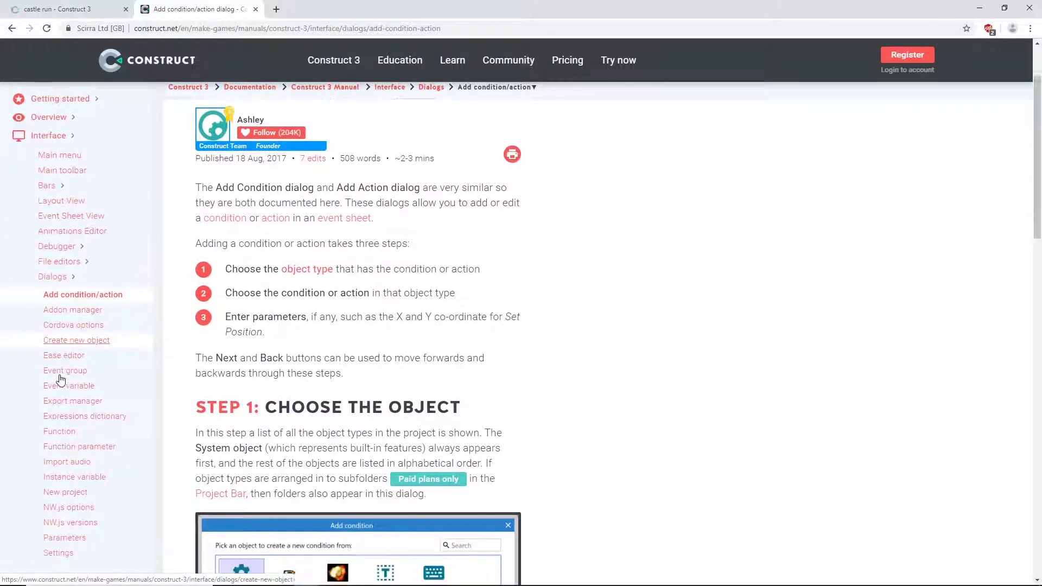
{"action": "scroll", "coordinate": [61, 379], "scroll_direction": "down", "scroll_amount": 1}
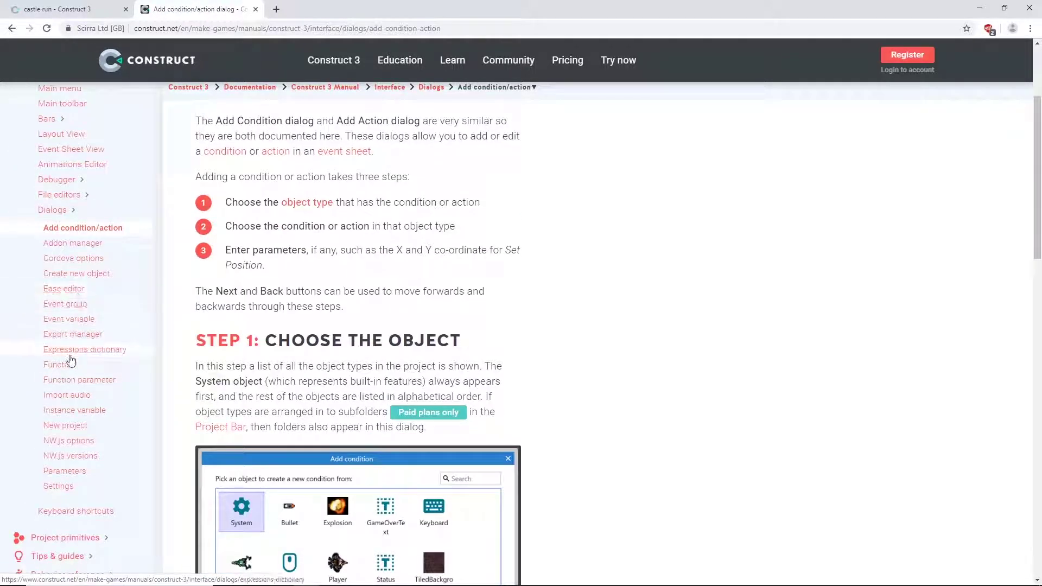
{"action": "left_click", "coordinate": [76, 400]}
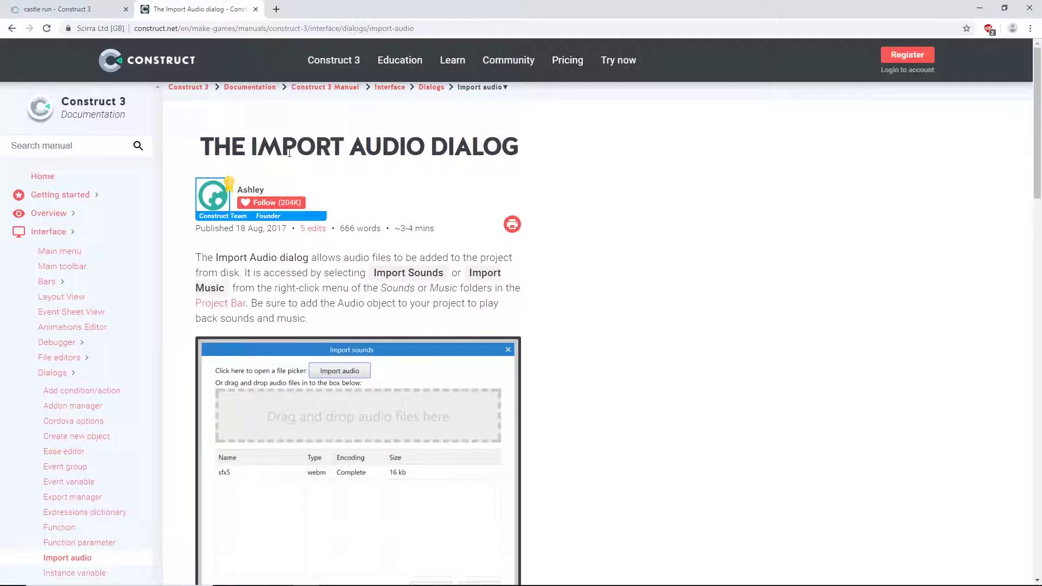
{"action": "scroll", "coordinate": [385, 253], "scroll_direction": "down", "scroll_amount": 7}
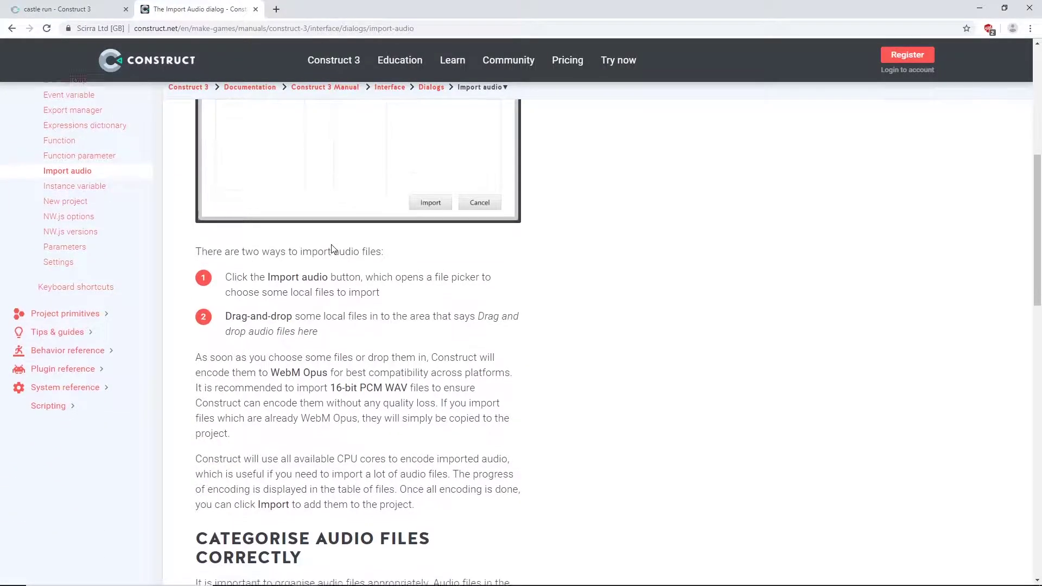
{"action": "scroll", "coordinate": [331, 248], "scroll_direction": "down", "scroll_amount": 15}
{"action": "scroll", "coordinate": [327, 247], "scroll_direction": "down", "scroll_amount": 3}
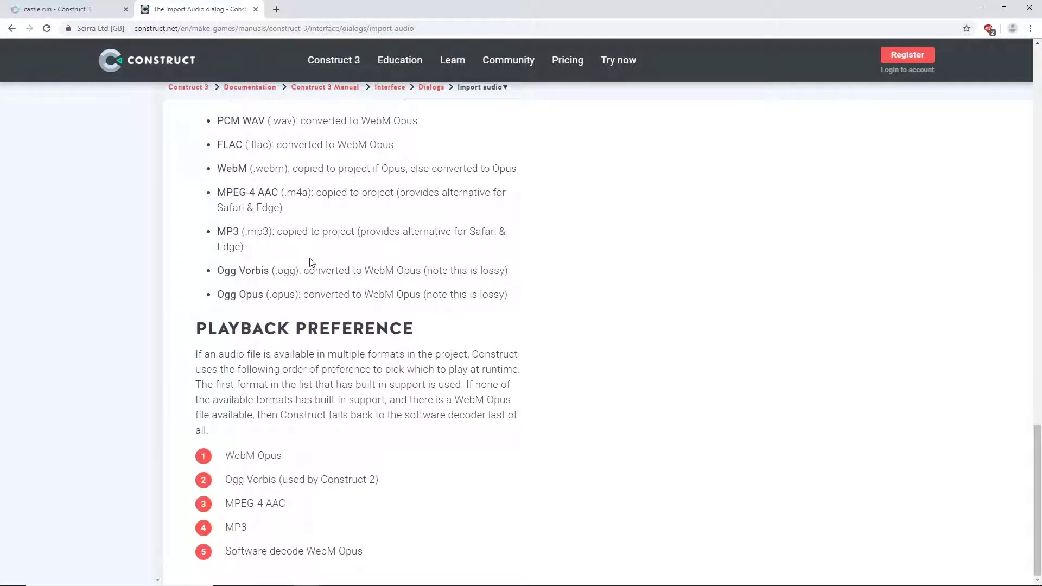
{"action": "scroll", "coordinate": [273, 348], "scroll_direction": "up", "scroll_amount": 2}
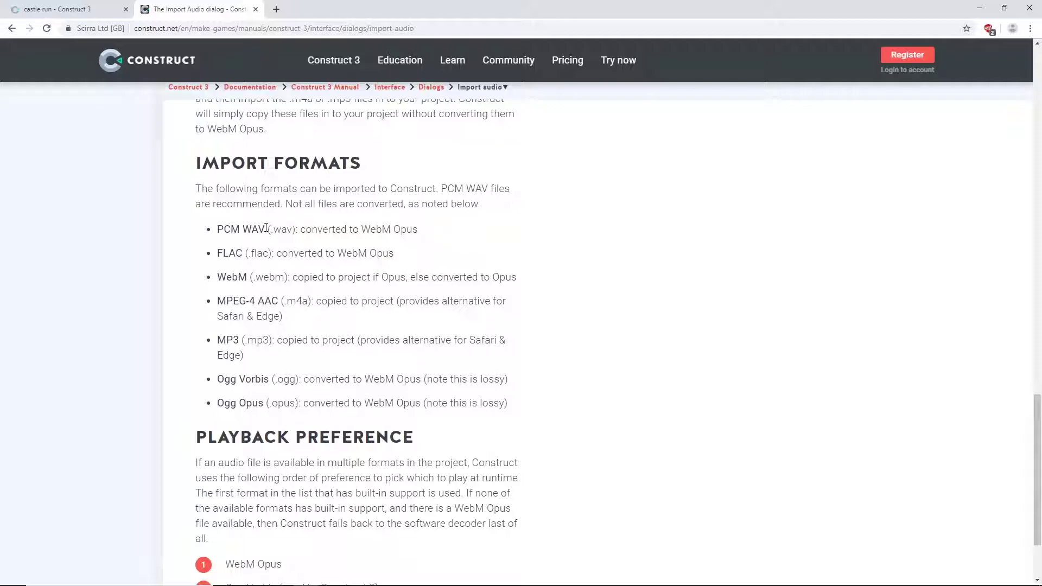
{"action": "left_click_drag", "start_coordinate": [270, 229], "coordinate": [294, 232]}
{"action": "double_click", "coordinate": [283, 230]}
{"action": "left_click_drag", "start_coordinate": [361, 229], "coordinate": [417, 229]}
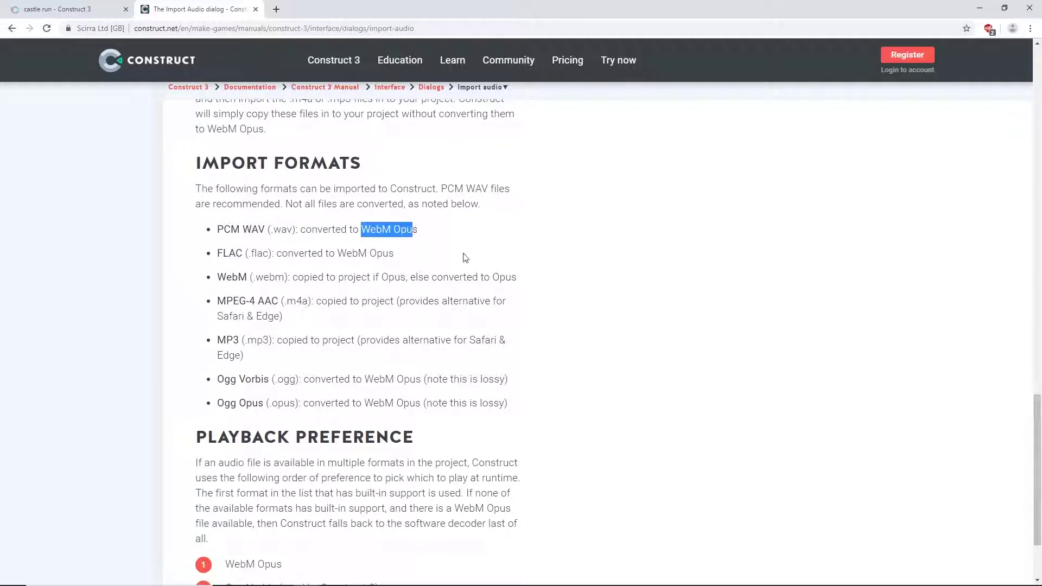
{"action": "left_click", "coordinate": [463, 258]}
{"action": "scroll", "coordinate": [228, 254], "scroll_direction": "up", "scroll_amount": 8}
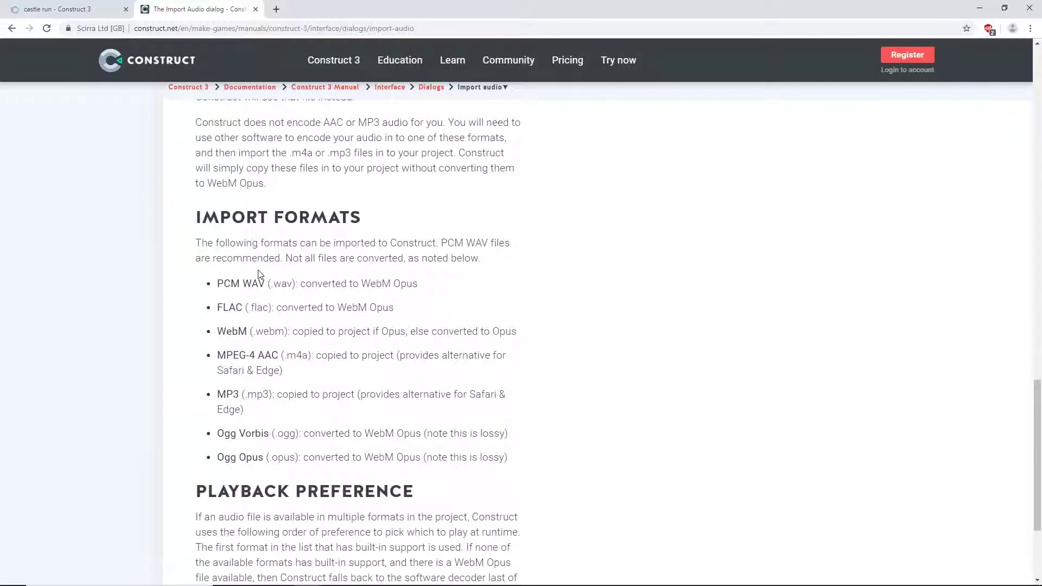
{"action": "scroll", "coordinate": [264, 271], "scroll_direction": "up", "scroll_amount": 2}
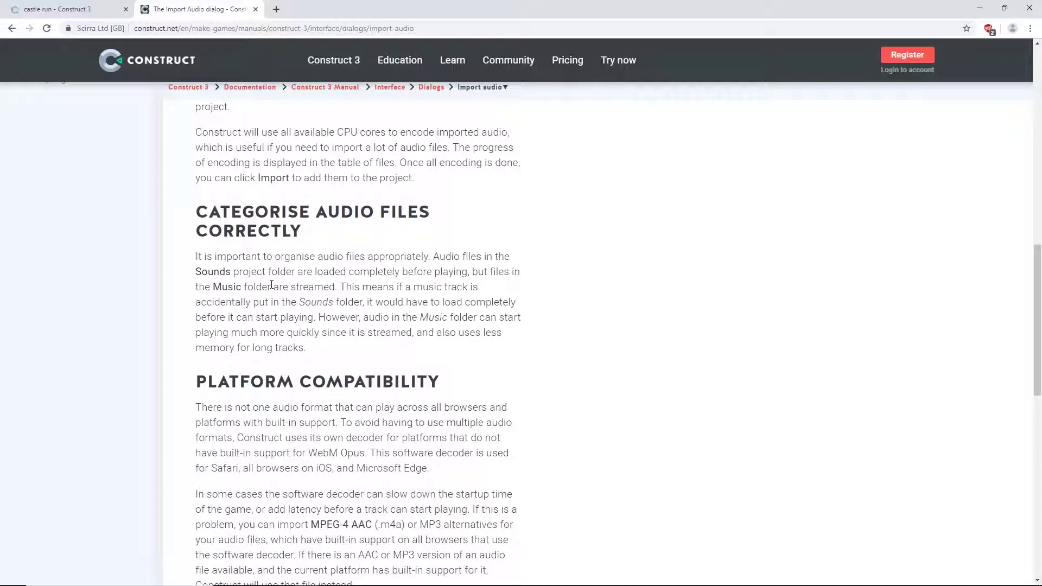
Highlight 'Music' and 'Sounds' in the Categorise Audio Files article, then go back to the castle run editor
{"action": "double_click", "coordinate": [224, 287]}
{"action": "left_click_drag", "start_coordinate": [196, 272], "coordinate": [232, 272]}
{"action": "left_click", "coordinate": [85, 7]}
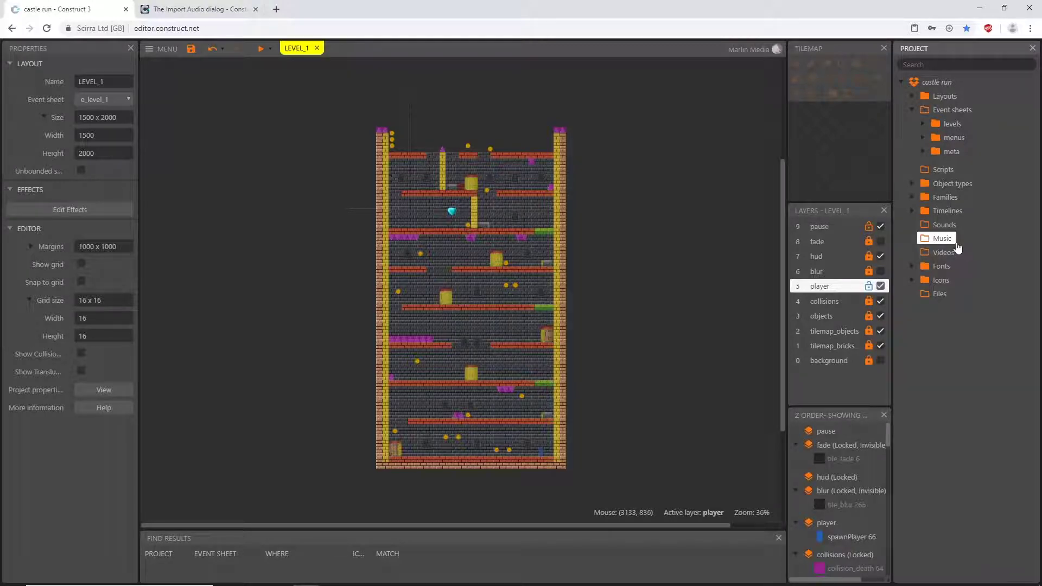
Start Import sounds on the Sounds folder and bring up the Import audio file picker
{"action": "left_click", "coordinate": [943, 225]}
{"action": "left_click", "coordinate": [947, 240]}
{"action": "left_click", "coordinate": [944, 229]}
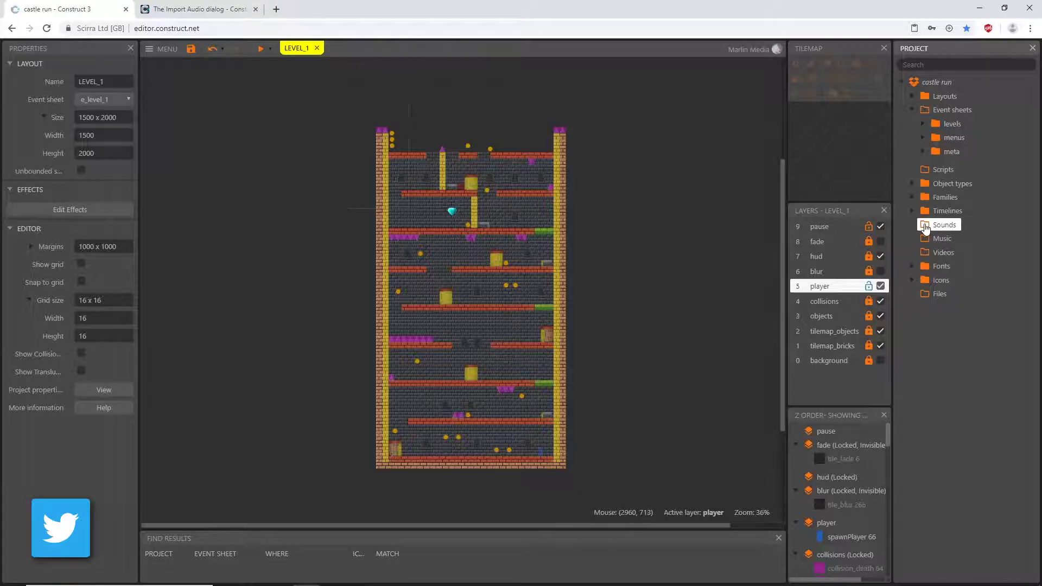
{"action": "right_click", "coordinate": [925, 228]}
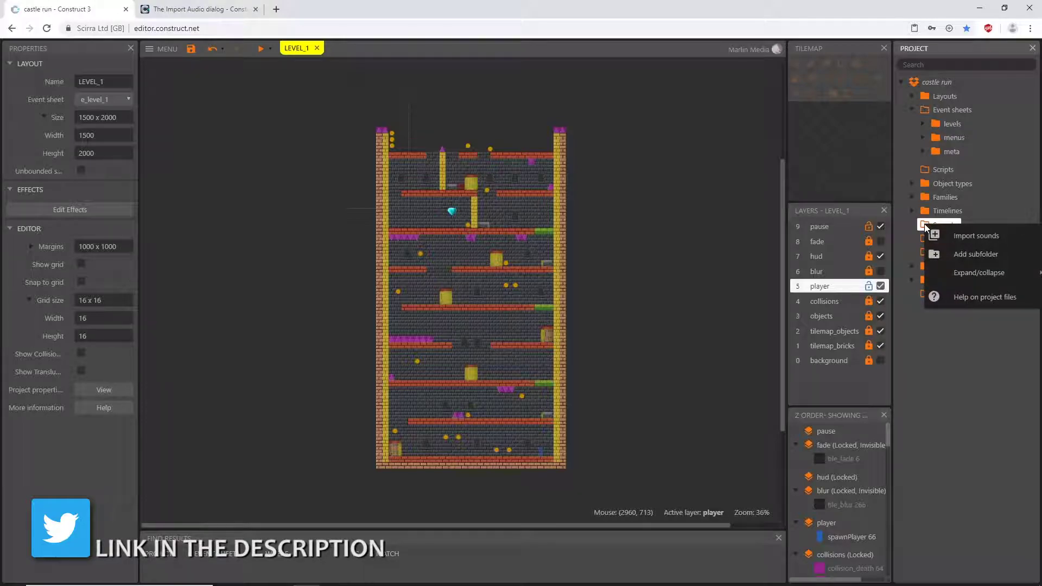
{"action": "left_click", "coordinate": [986, 239]}
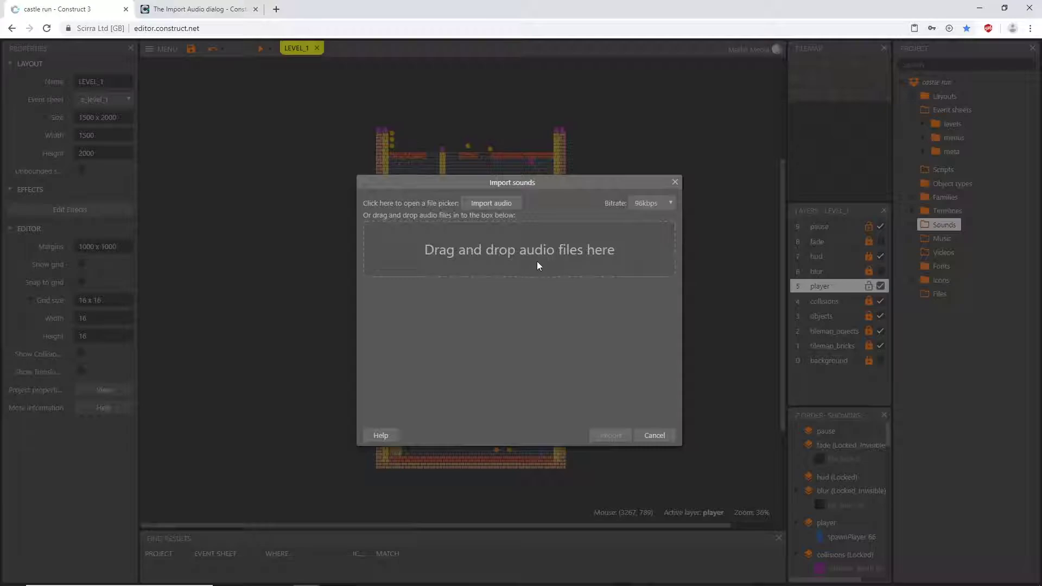
{"action": "left_click", "coordinate": [487, 205]}
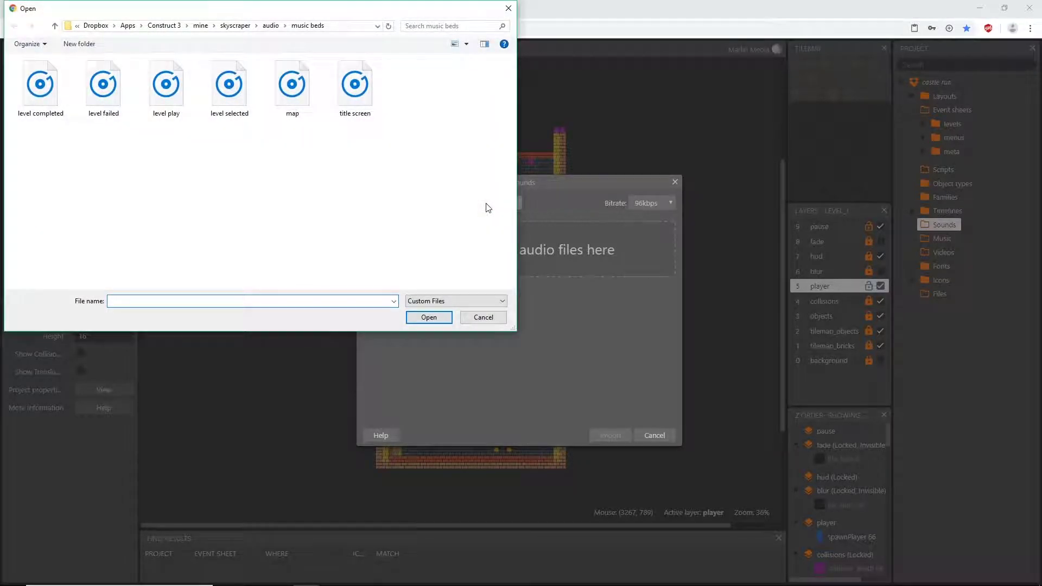
Open the fx folder and select all ten sound effects, button push through success chime 6
{"action": "left_click", "coordinate": [272, 30]}
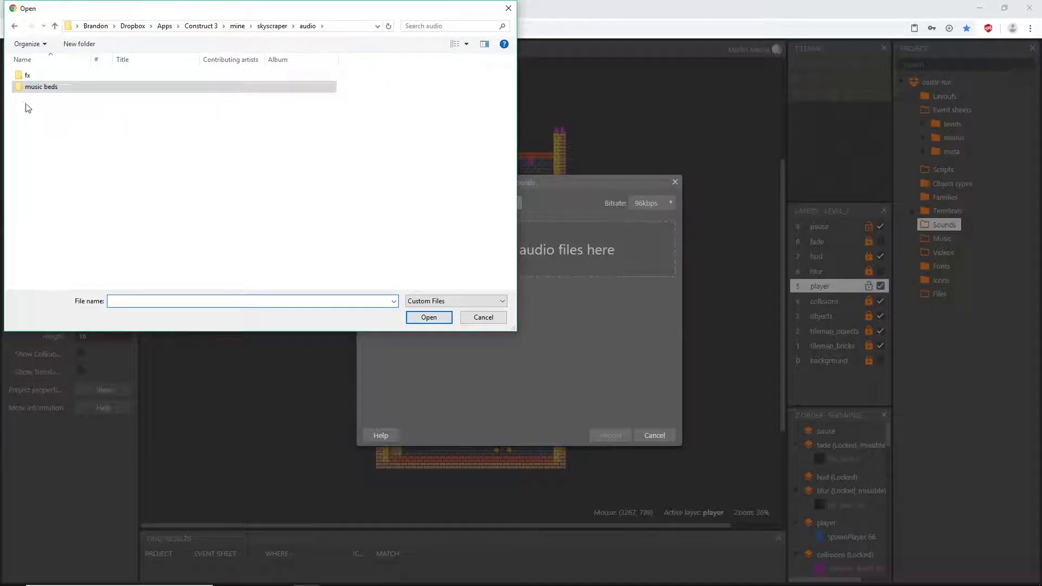
{"action": "left_click", "coordinate": [16, 79]}
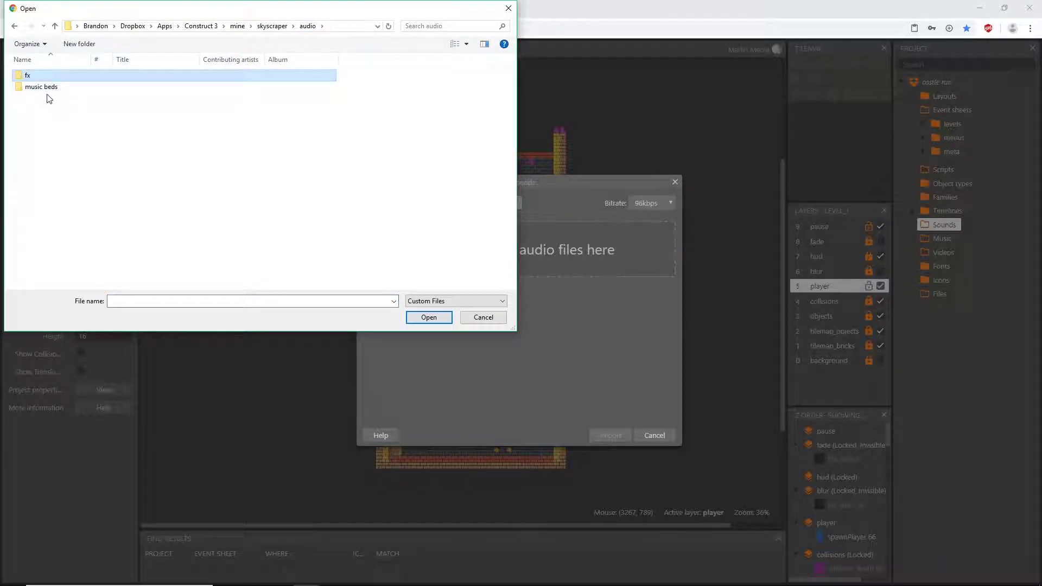
{"action": "double_click", "coordinate": [17, 79]}
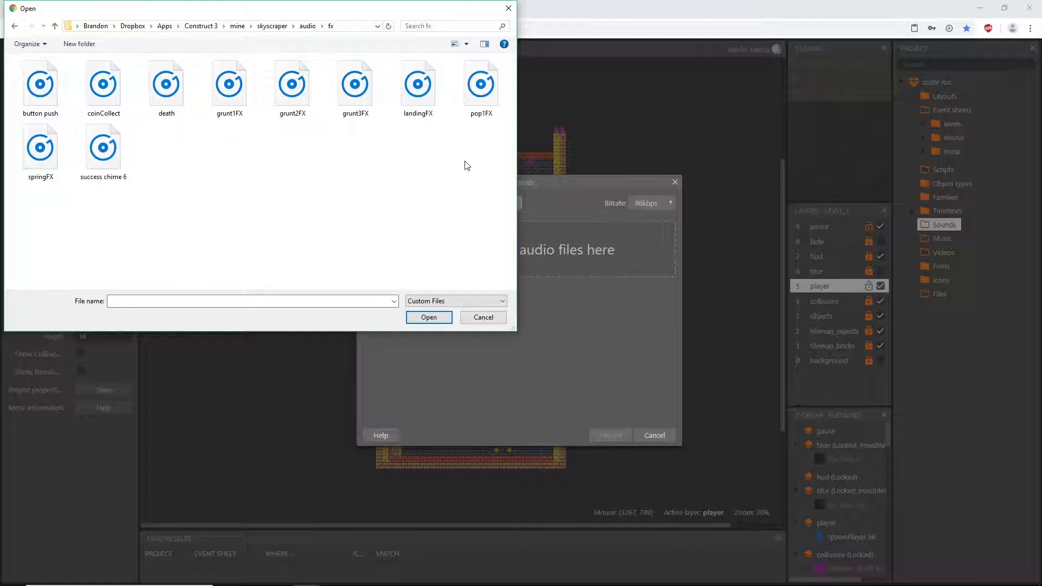
{"action": "left_click", "coordinate": [37, 104]}
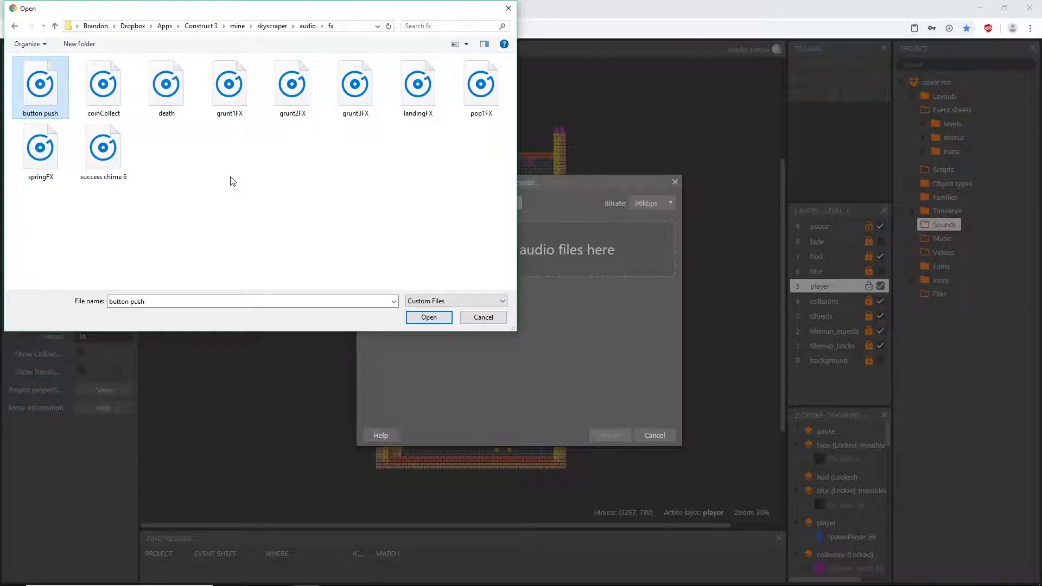
{"action": "left_click", "coordinate": [100, 82]}
{"action": "left_click", "coordinate": [168, 108]}
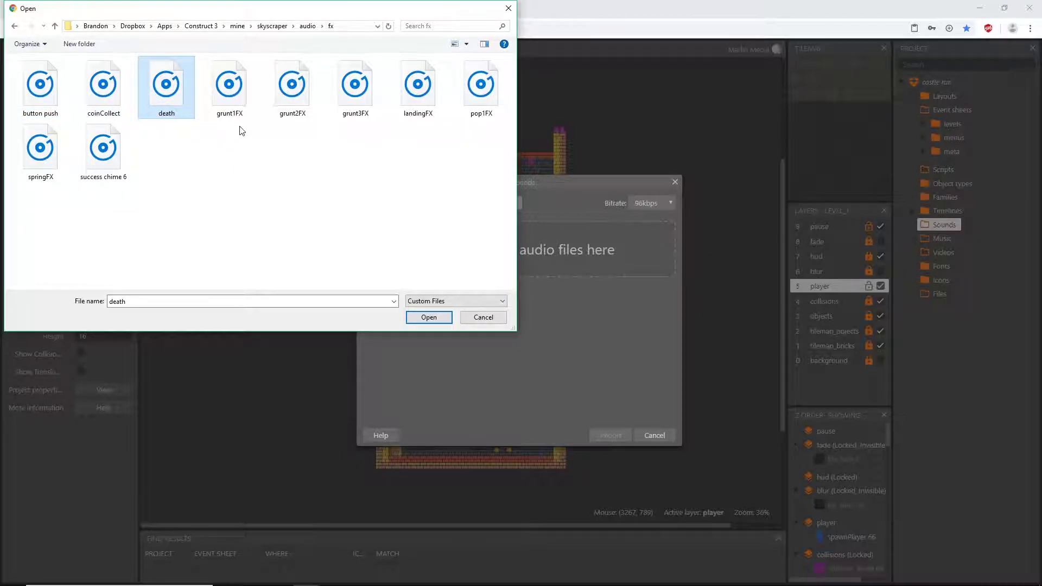
{"action": "left_click", "coordinate": [295, 103]}
{"action": "left_click", "coordinate": [358, 97]}
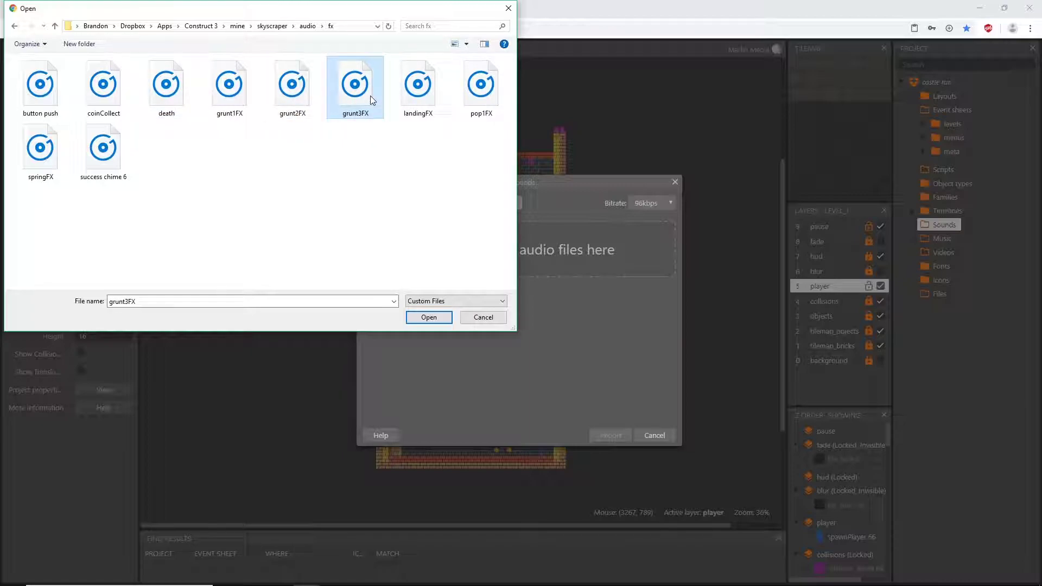
{"action": "left_click", "coordinate": [427, 99]}
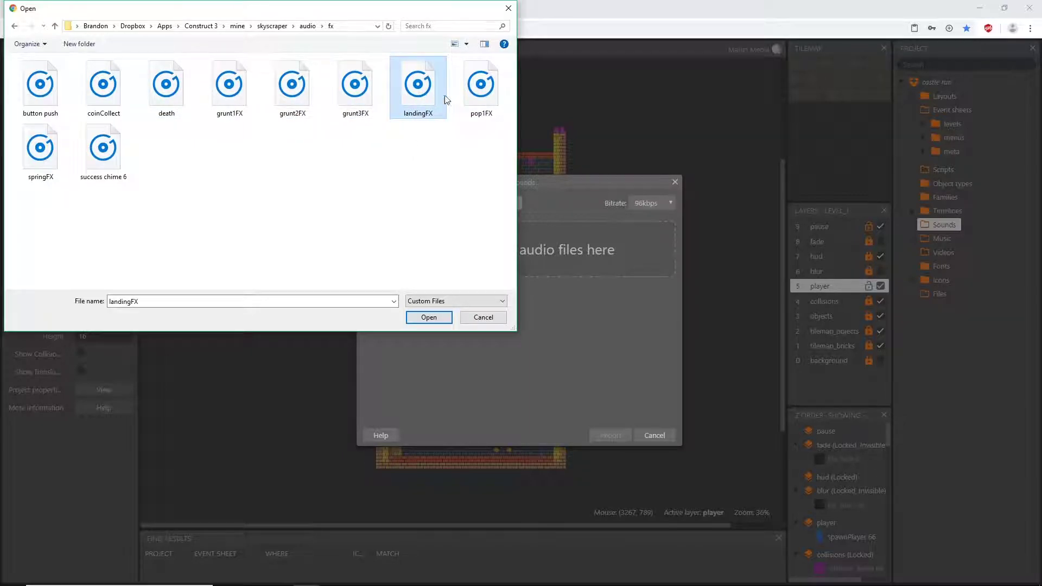
{"action": "left_click", "coordinate": [485, 99]}
{"action": "left_click", "coordinate": [52, 154]}
{"action": "left_click", "coordinate": [103, 157]}
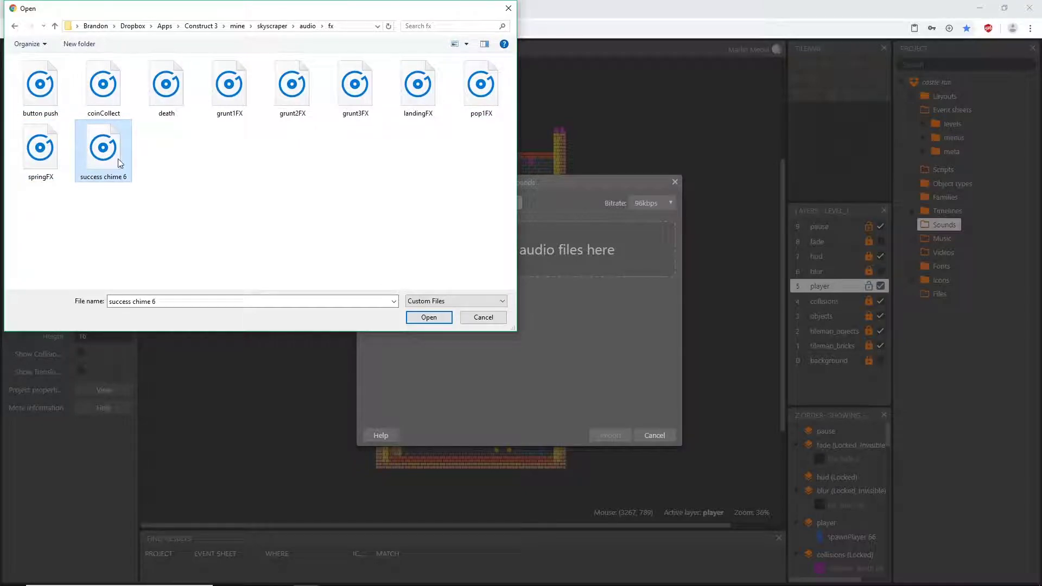
{"action": "left_click_drag", "start_coordinate": [490, 228], "coordinate": [56, 81]}
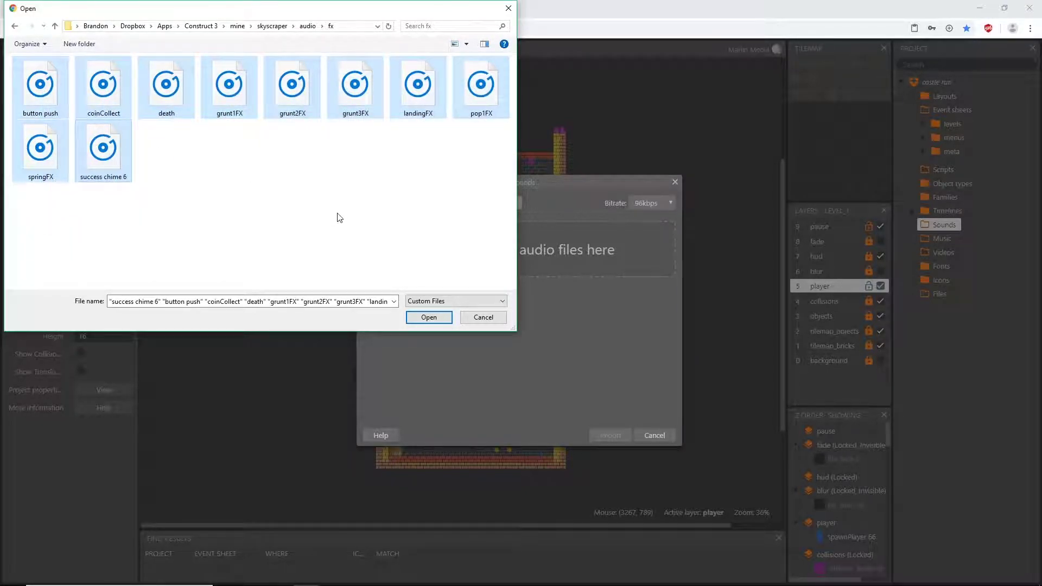
Confirm the ten files and import the encoded WebM sounds into the Sounds folder
{"action": "left_click", "coordinate": [429, 317]}
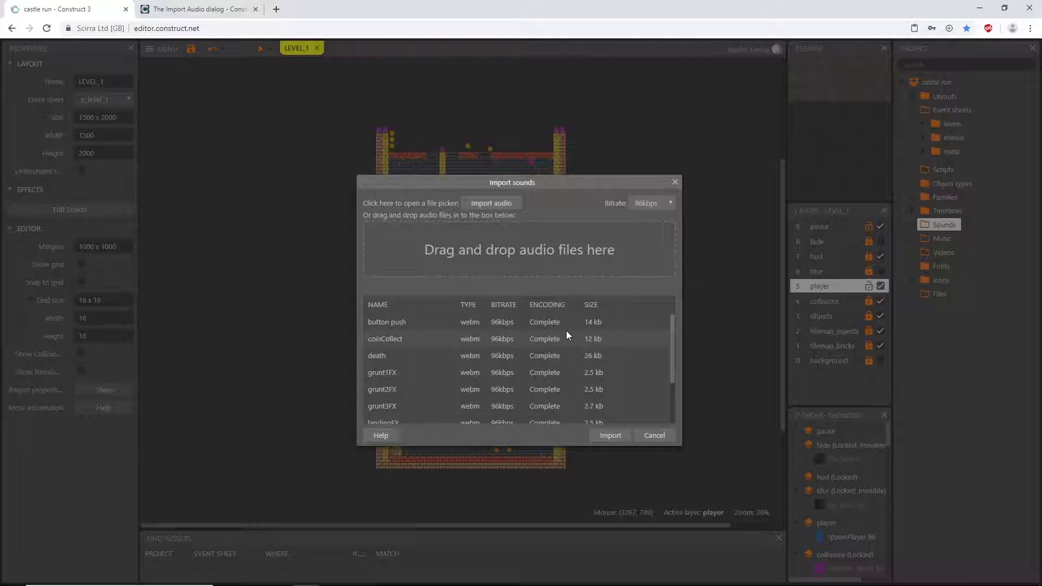
{"action": "scroll", "coordinate": [558, 359], "scroll_direction": "down", "scroll_amount": 2}
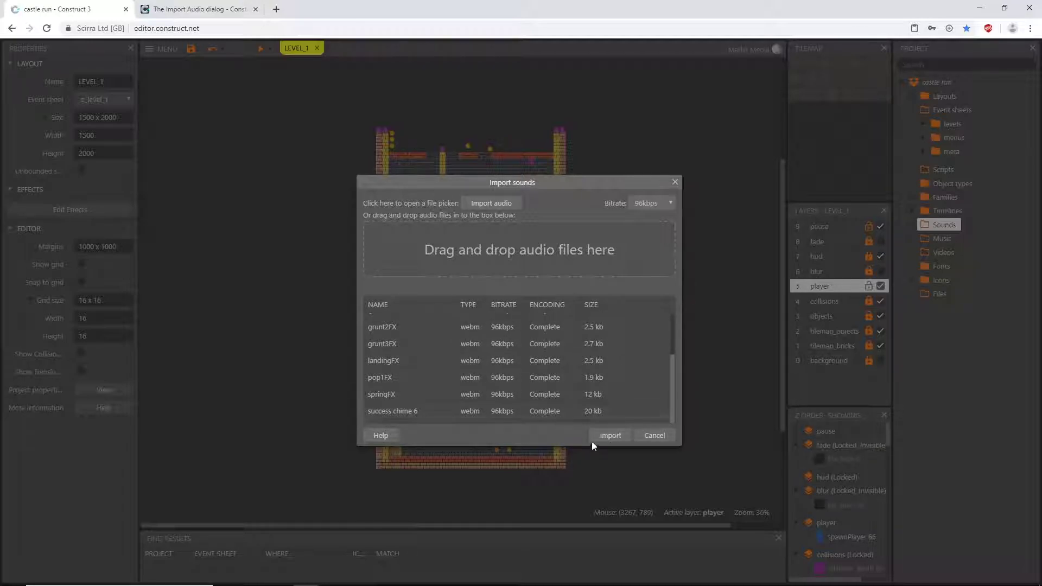
{"action": "left_click", "coordinate": [618, 441]}
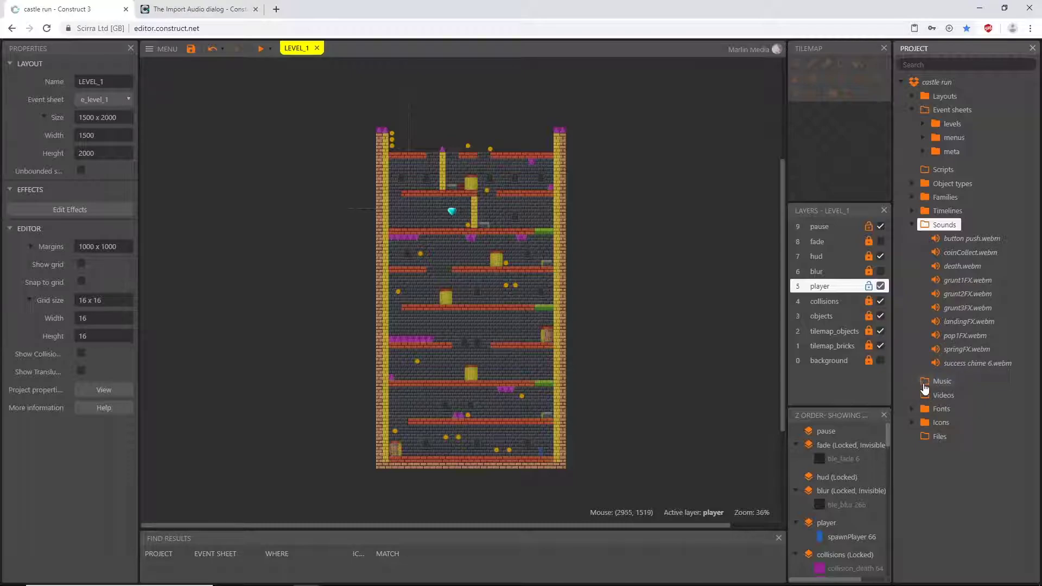
Start Import music on the Music folder and browse into the music beds folder
{"action": "right_click", "coordinate": [924, 386]}
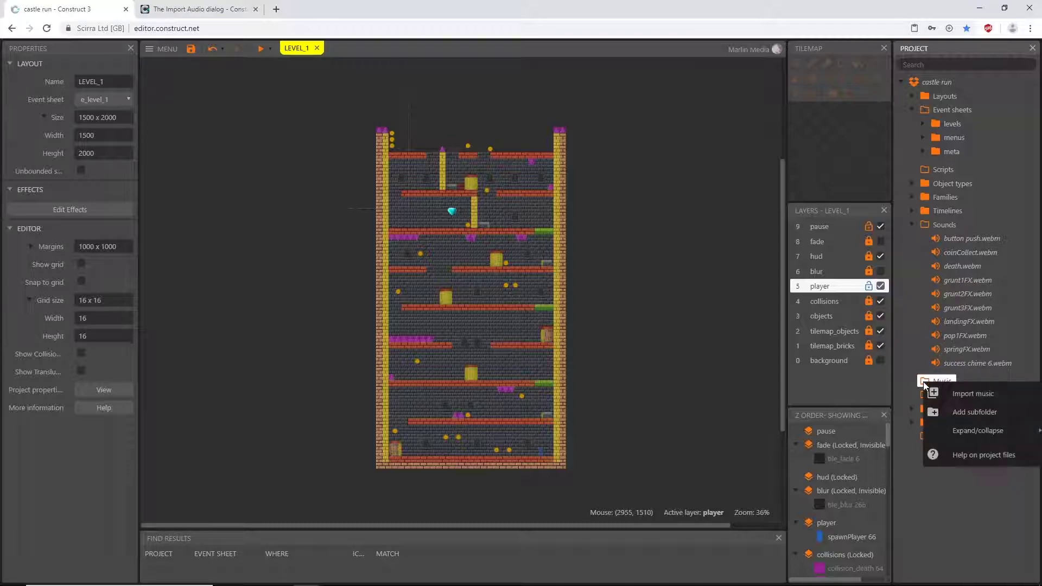
{"action": "left_click", "coordinate": [970, 397]}
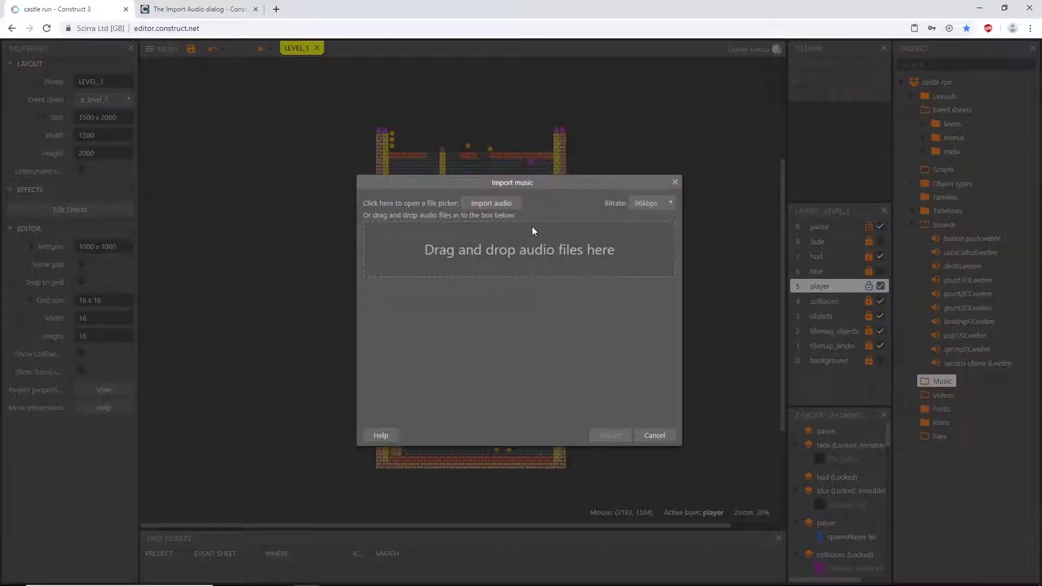
{"action": "left_click", "coordinate": [494, 203]}
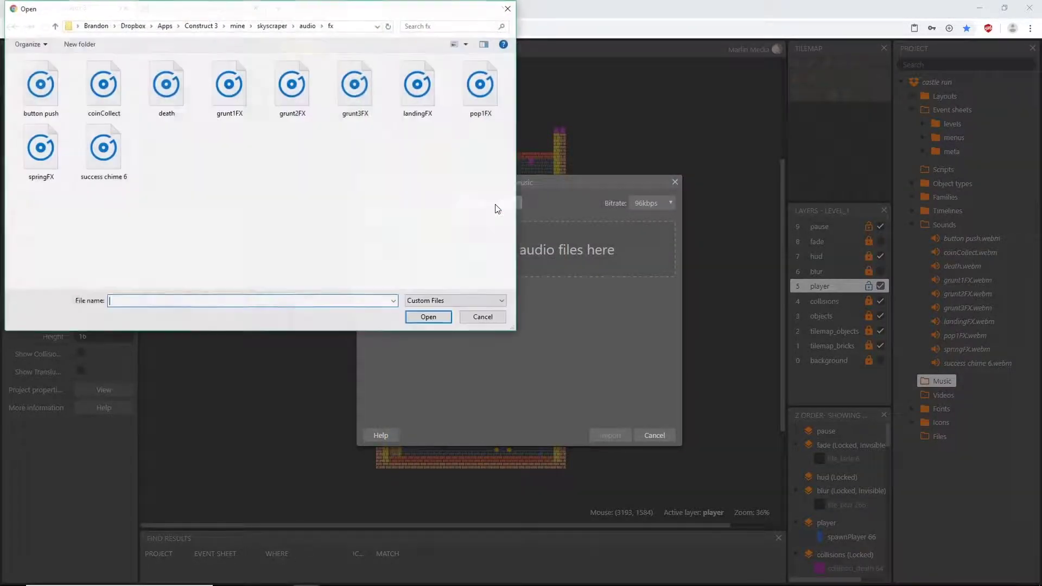
{"action": "left_click", "coordinate": [307, 26]}
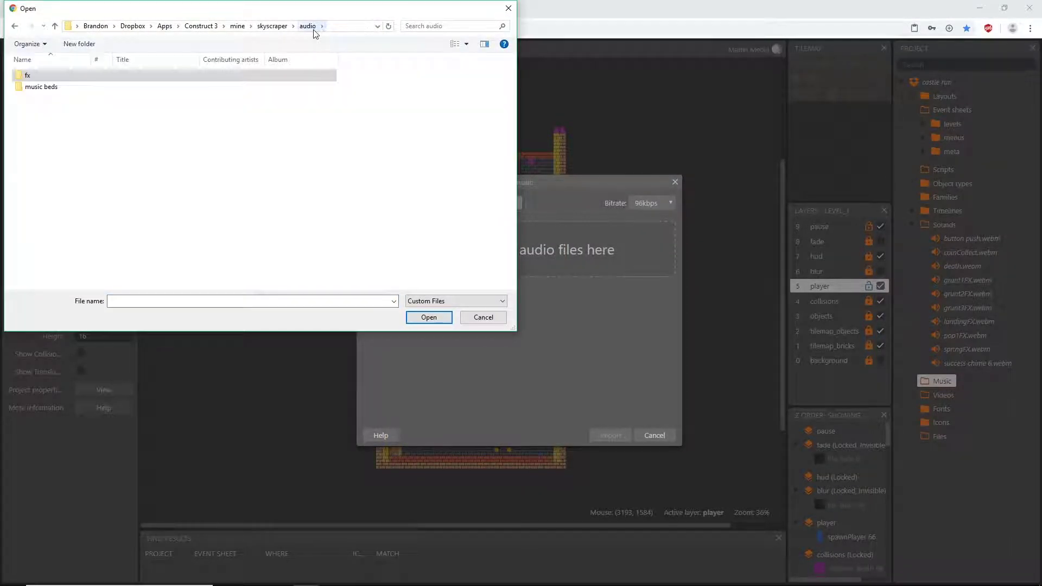
{"action": "double_click", "coordinate": [49, 89]}
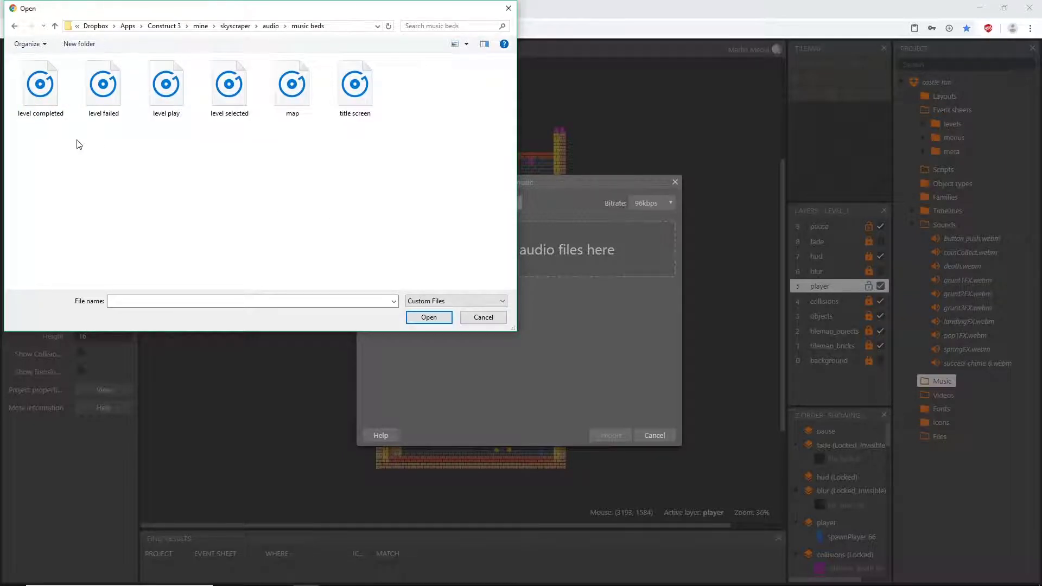
Select the six tracks, level completed through title screen, and import them as WebM music
{"action": "left_click", "coordinate": [42, 84]}
{"action": "left_click", "coordinate": [111, 90]}
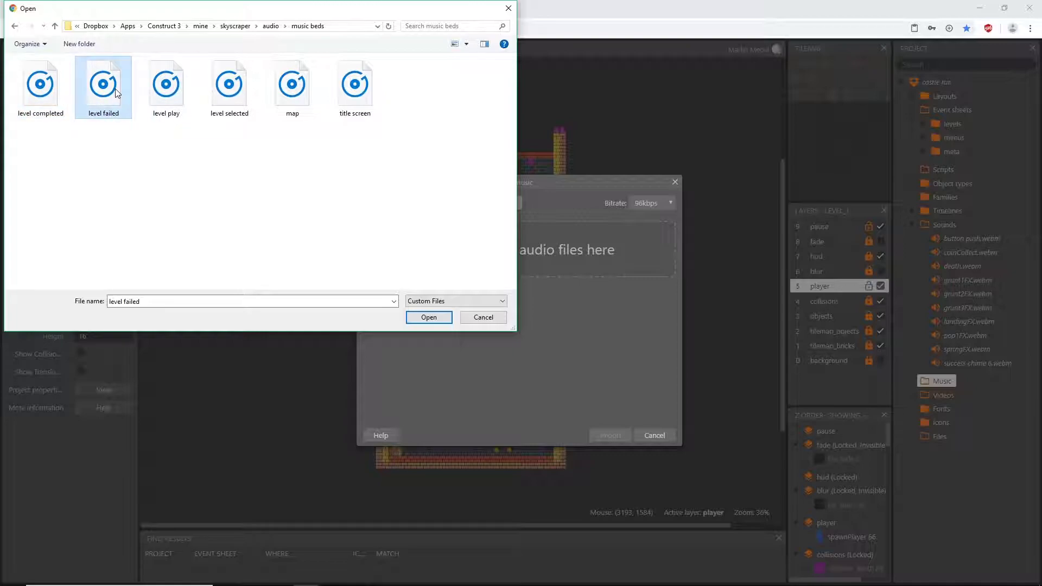
{"action": "left_click", "coordinate": [175, 100]}
{"action": "left_click", "coordinate": [239, 96]}
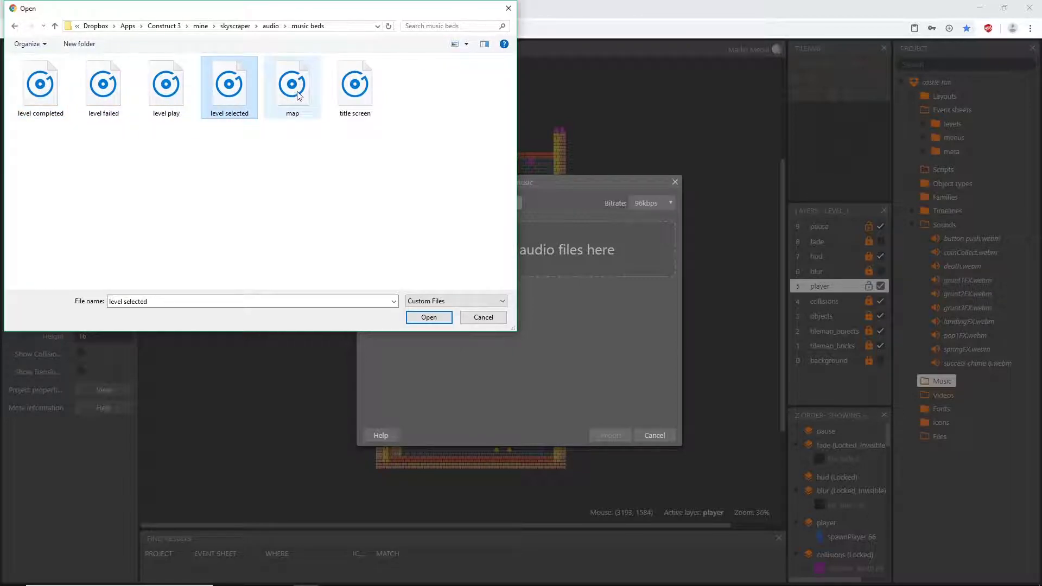
{"action": "left_click", "coordinate": [300, 94]}
{"action": "left_click", "coordinate": [365, 89]}
{"action": "left_click_drag", "start_coordinate": [390, 157], "coordinate": [38, 66]}
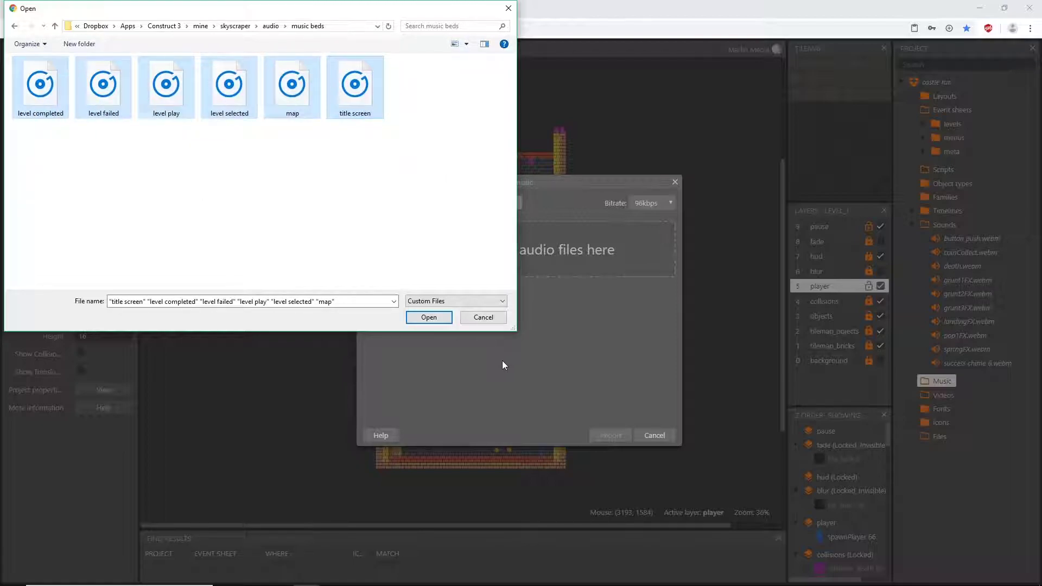
{"action": "left_click", "coordinate": [428, 318]}
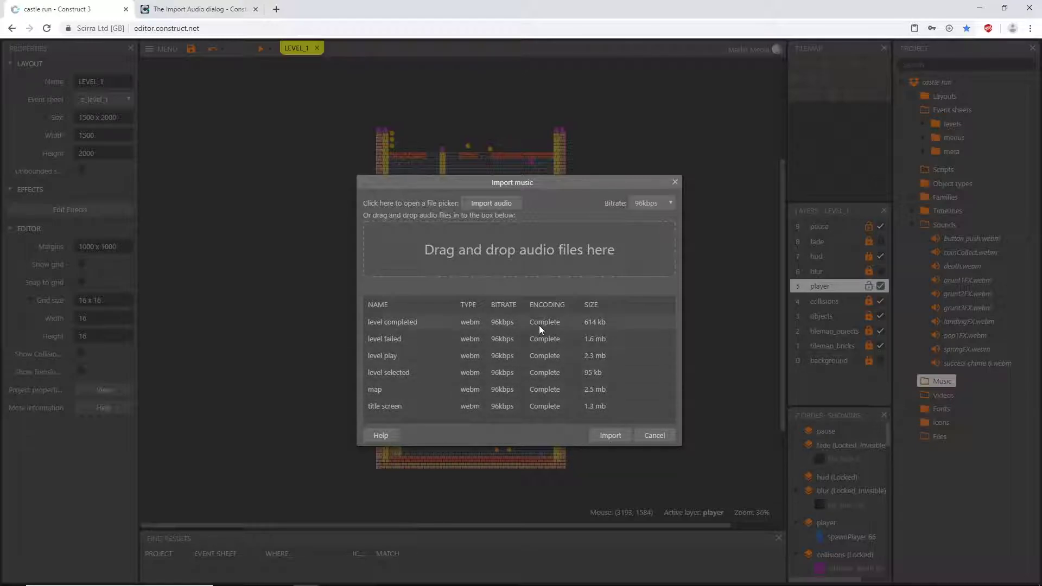
{"action": "left_click", "coordinate": [613, 435]}
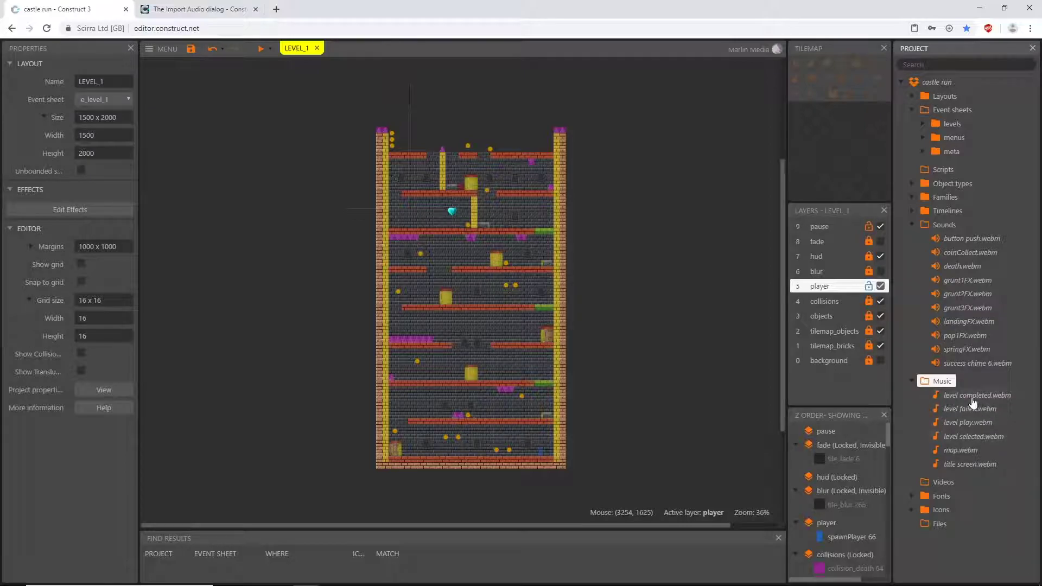
Collapse the Music folder and review the sound effects, including grunt2FX and grunt3FX
{"action": "left_click", "coordinate": [912, 382]}
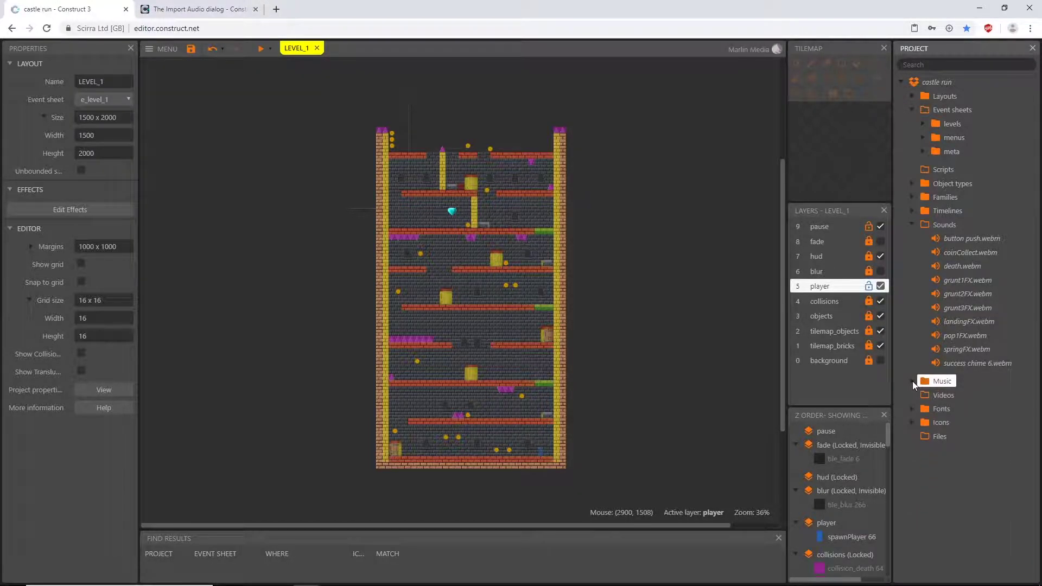
{"action": "left_click", "coordinate": [955, 240]}
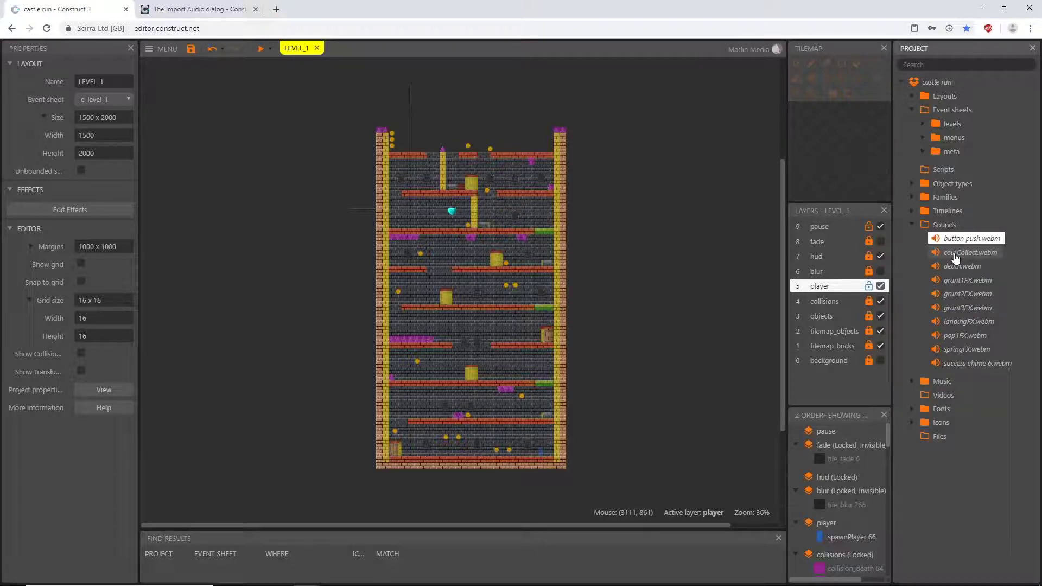
{"action": "key", "text": "Up"}
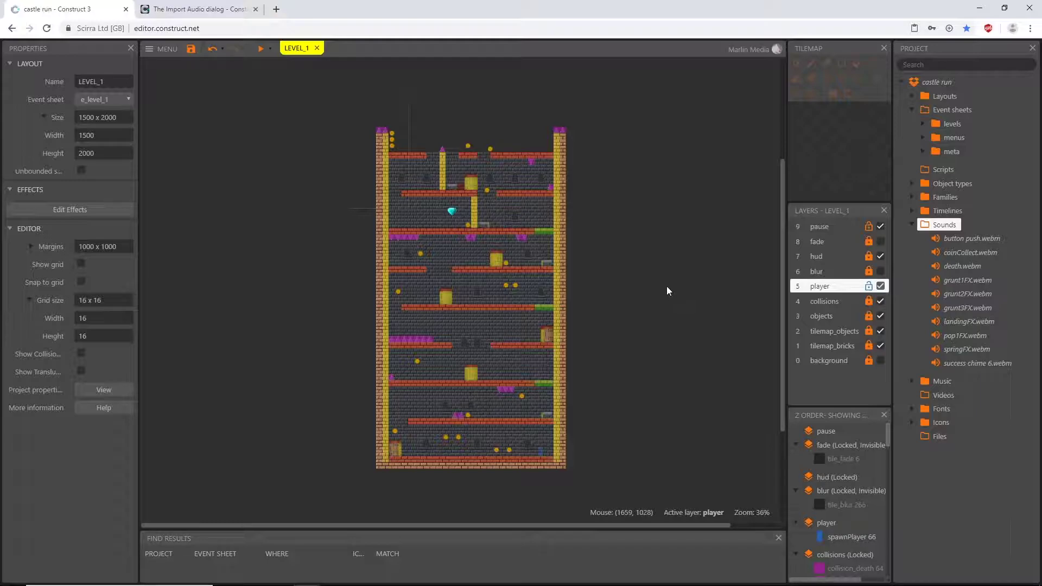
{"action": "left_click", "coordinate": [981, 295]}
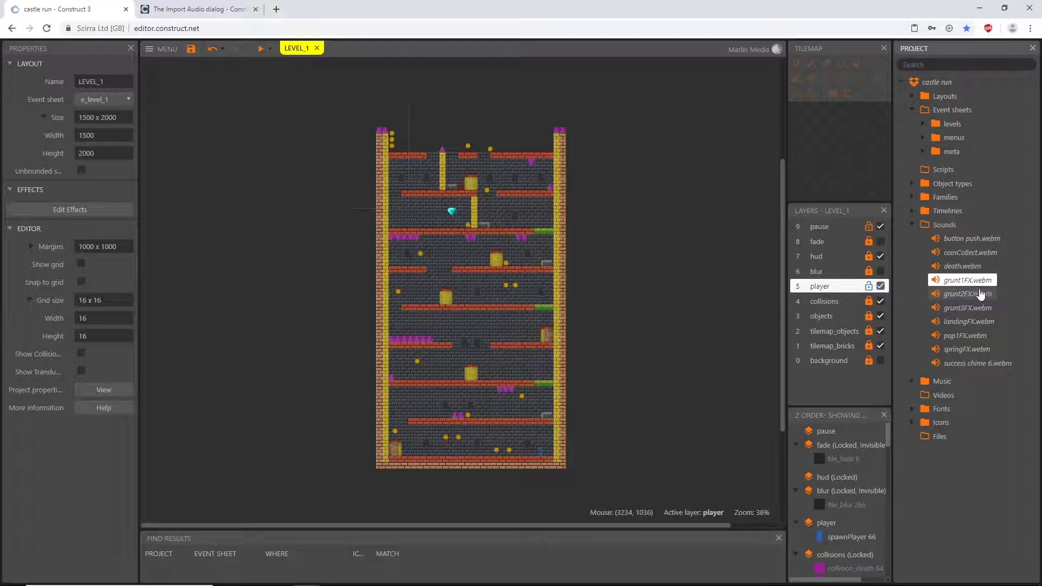
{"action": "left_click", "coordinate": [984, 308]}
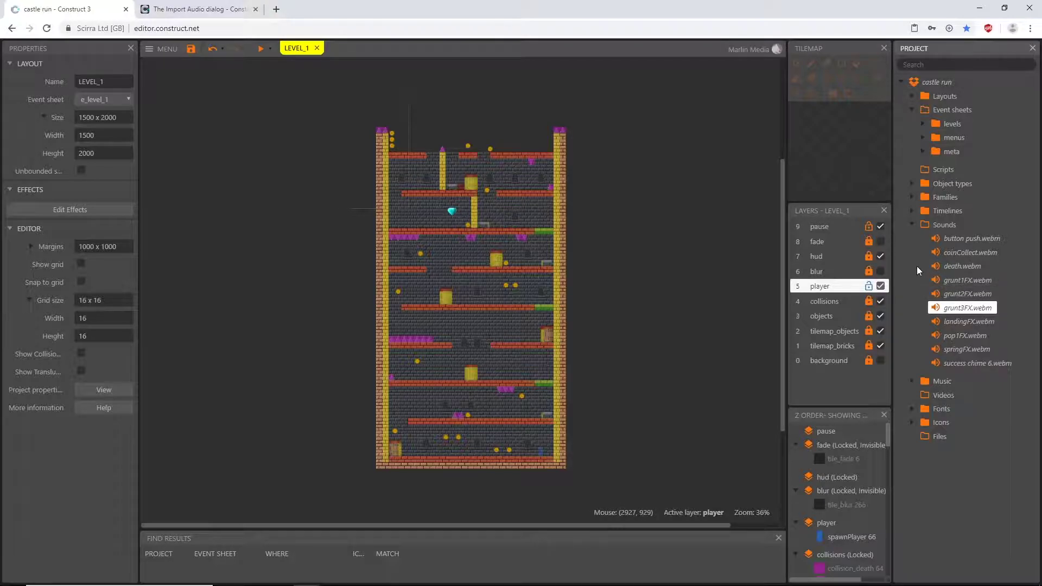
{"action": "left_click", "coordinate": [944, 110]}
Open the functions sheet from Event sheets > meta and add an event group named Grunt SFX
{"action": "left_click", "coordinate": [924, 151]}
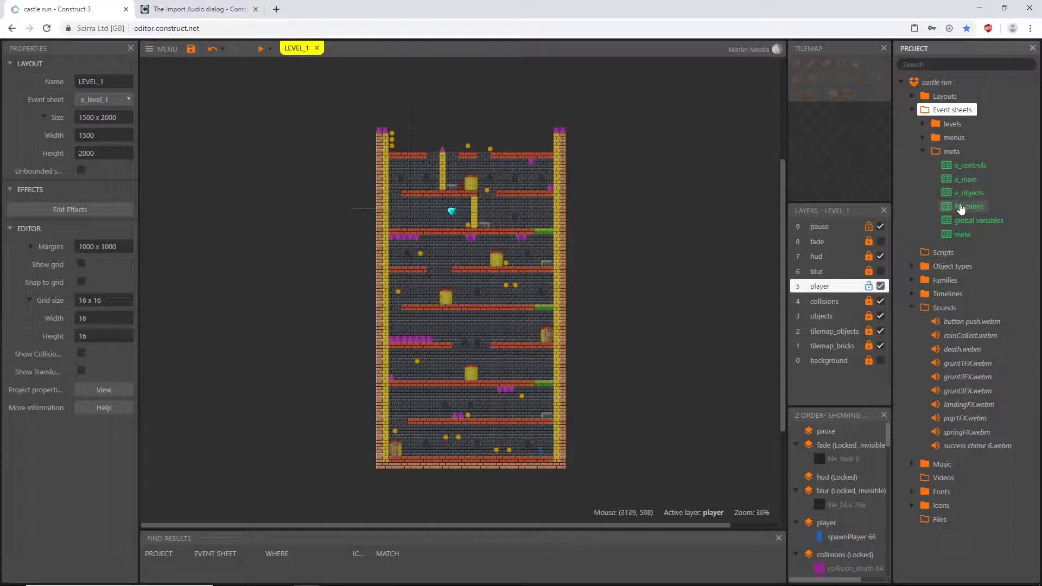
{"action": "double_click", "coordinate": [959, 208]}
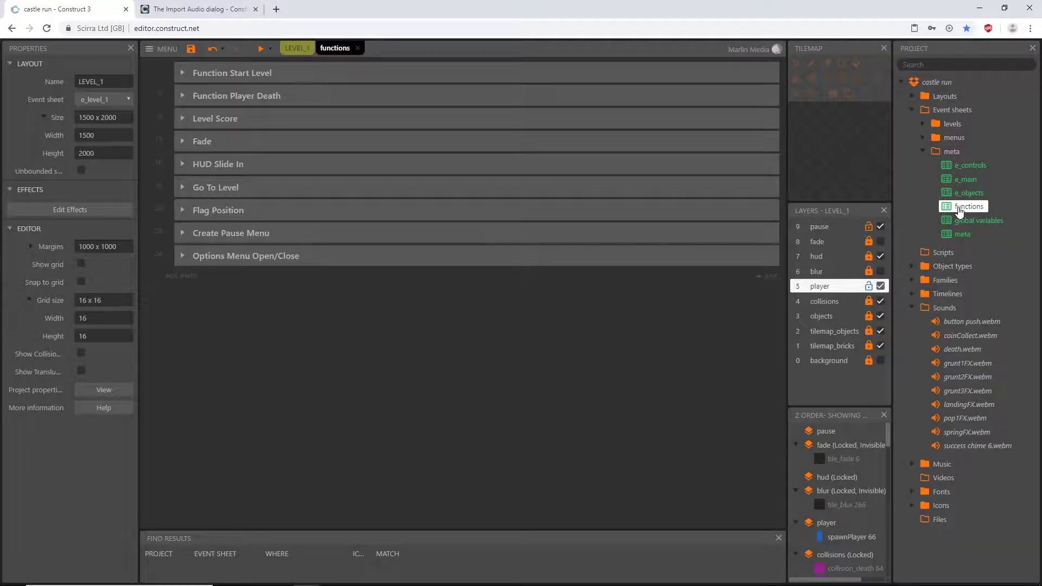
{"action": "right_click", "coordinate": [283, 361]}
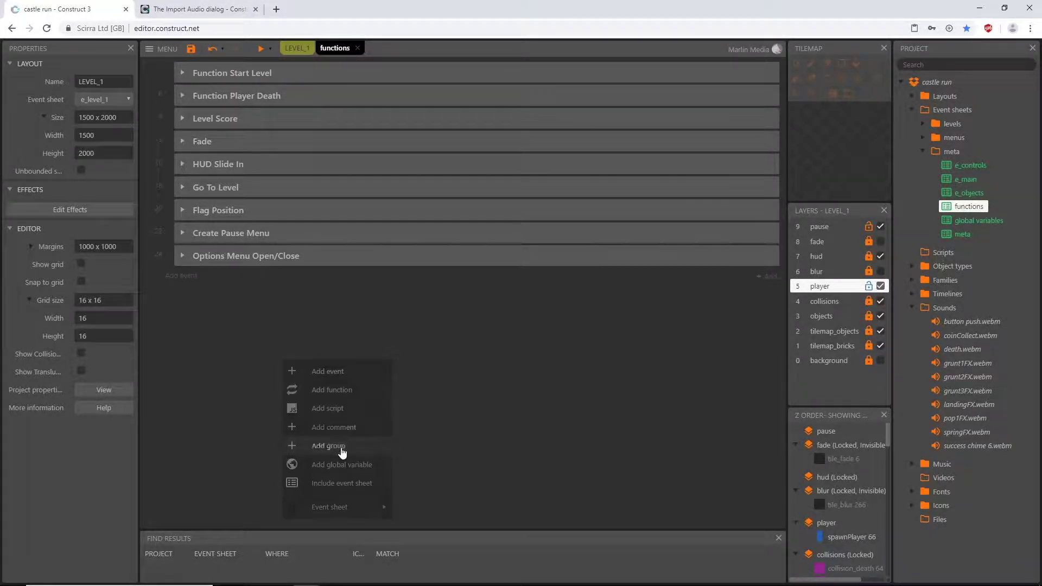
{"action": "left_click", "coordinate": [337, 446]}
{"action": "type", "text": "Grunt SFX"}
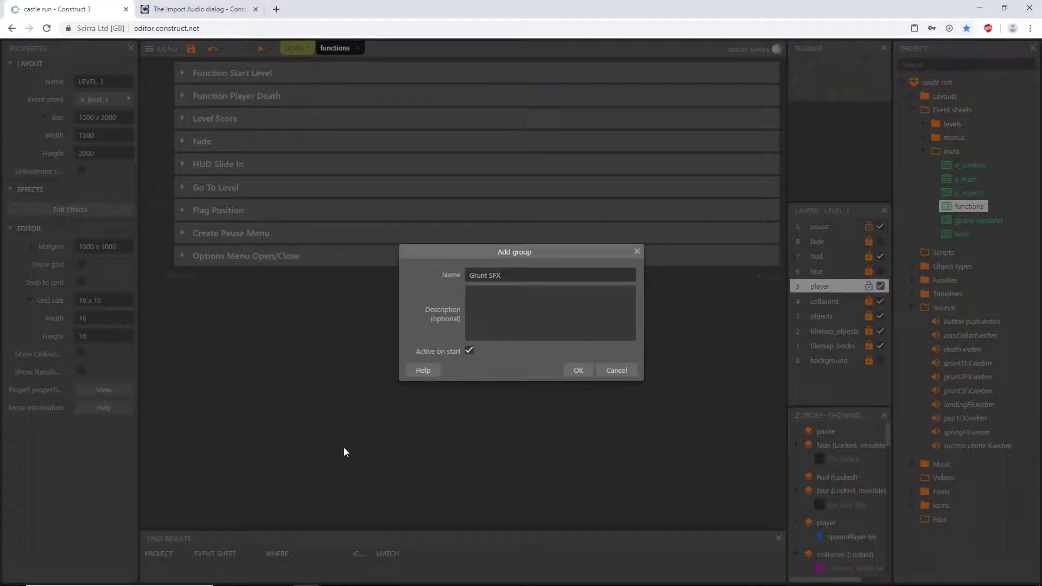
{"action": "key", "text": "Return"}
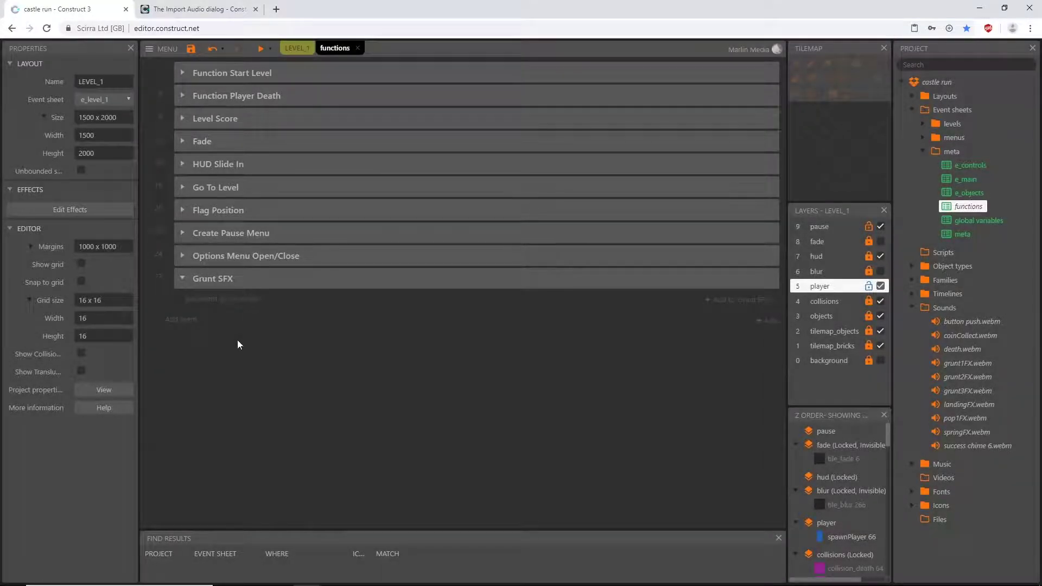
Create a function called jumpGrunt inside the Grunt SFX group
{"action": "right_click", "coordinate": [237, 352]}
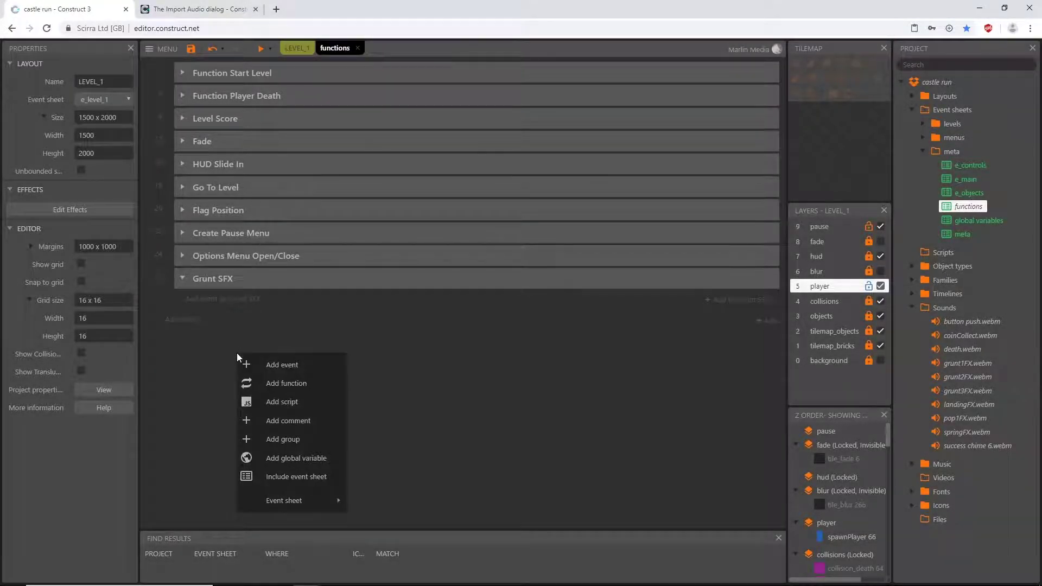
{"action": "left_click", "coordinate": [285, 383]}
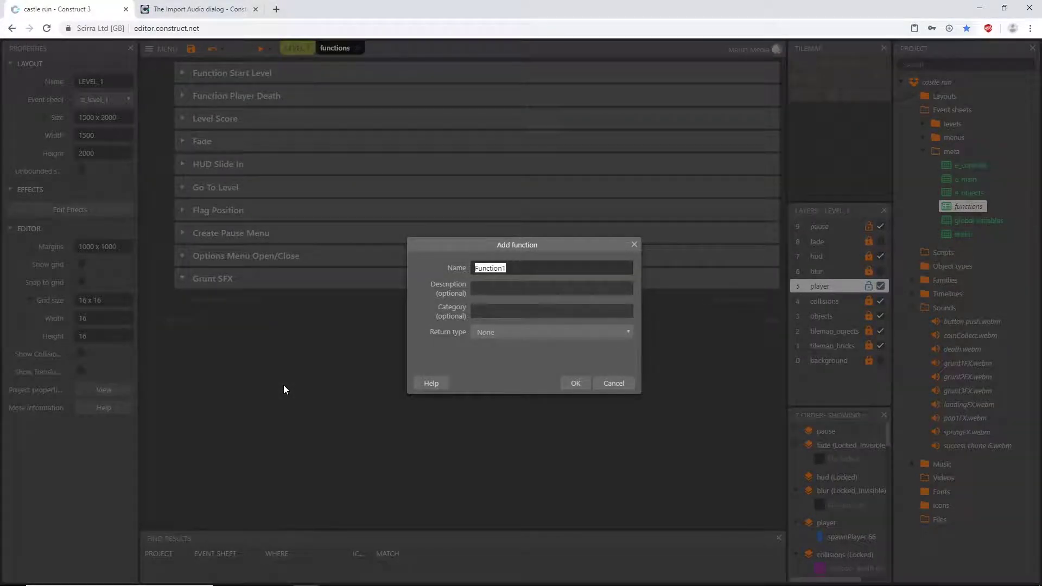
{"action": "type", "text": "jump"}
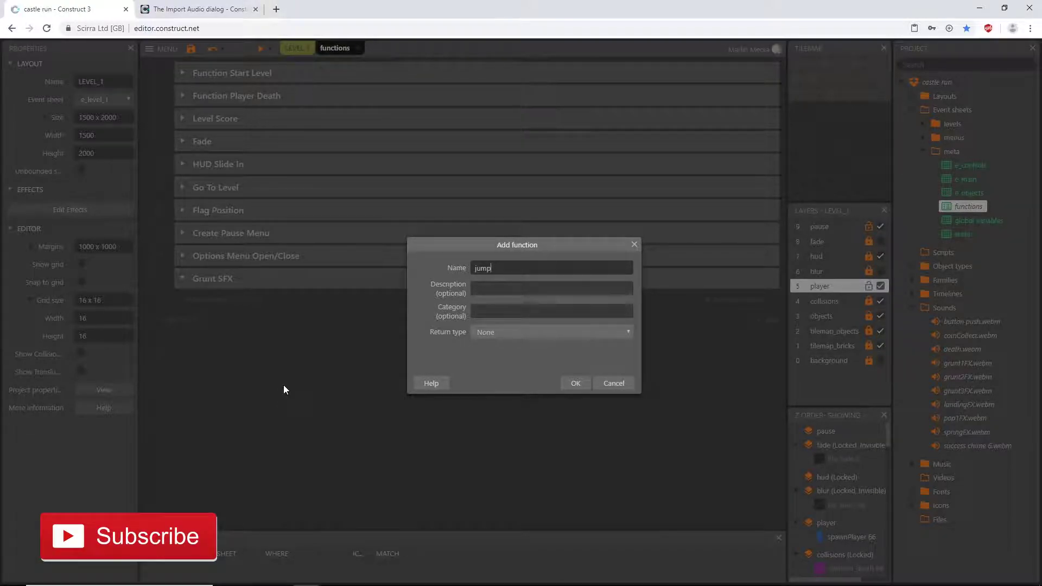
{"action": "type", "text": "Grunt"}
{"action": "key", "text": "Return"}
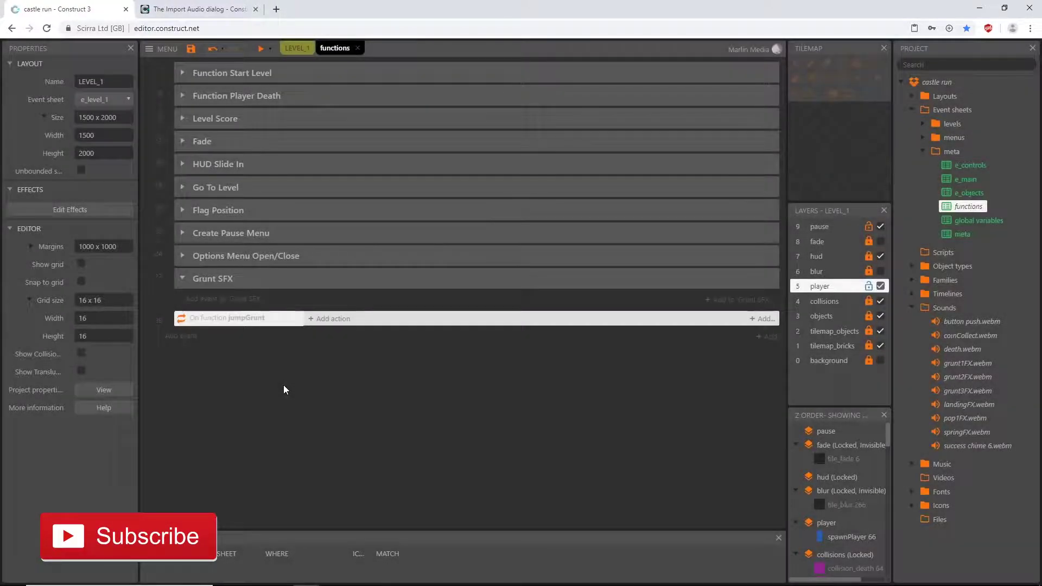